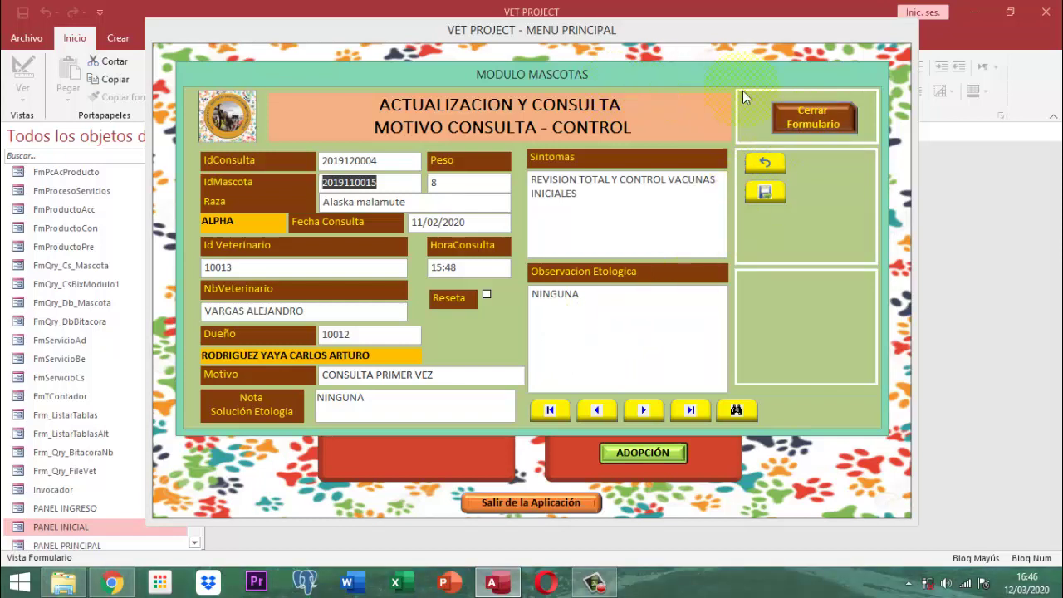
# - Switch the consulta_control form to design view, close MODULO MASCOTAS, then close the form
pyautogui.rightClick(532, 72)
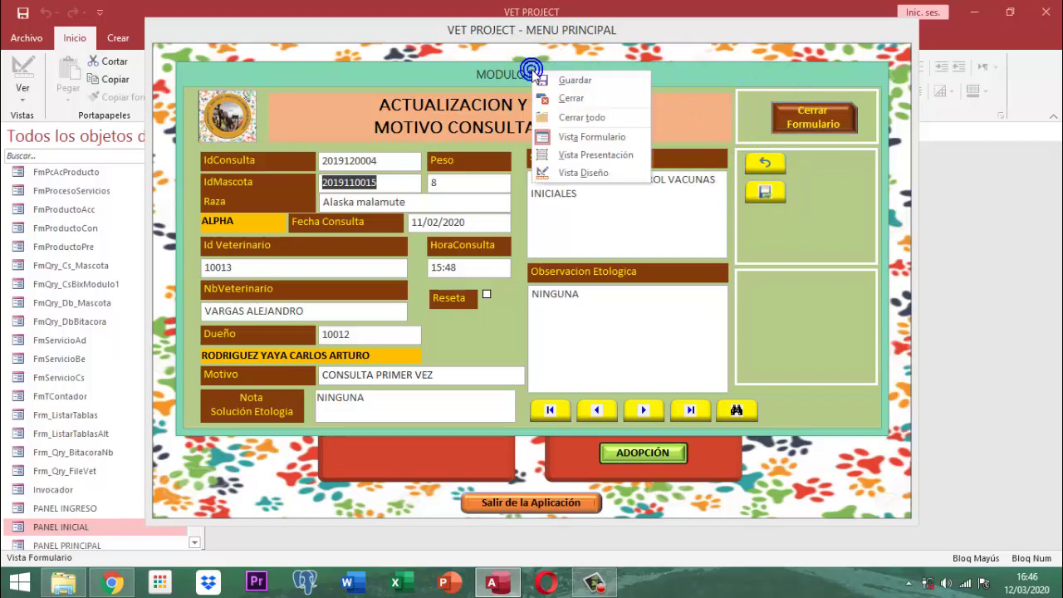
pyautogui.click(591, 174)
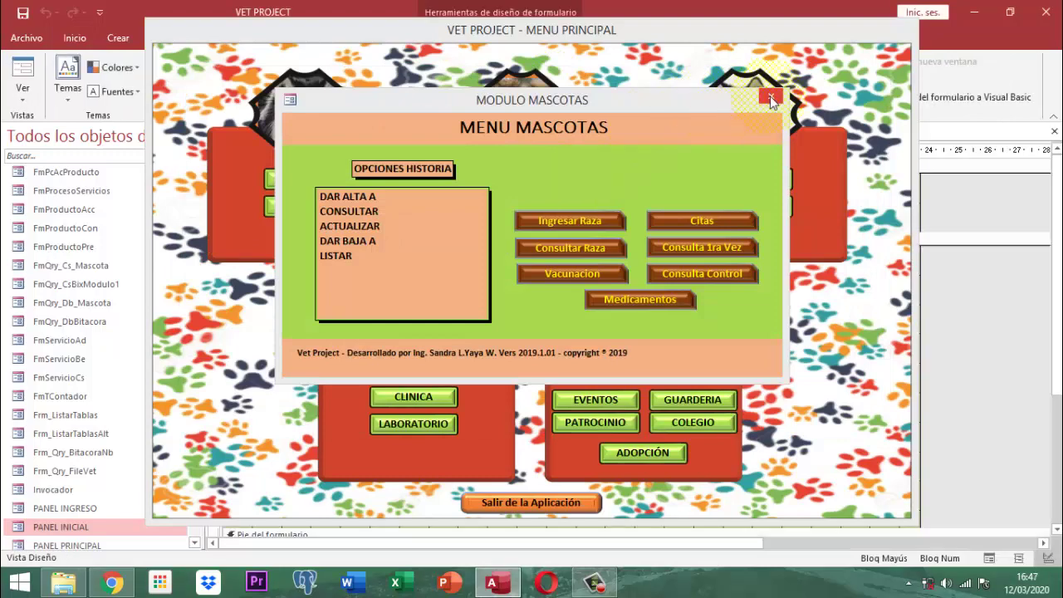
pyautogui.click(770, 95)
pyautogui.rightClick(616, 32)
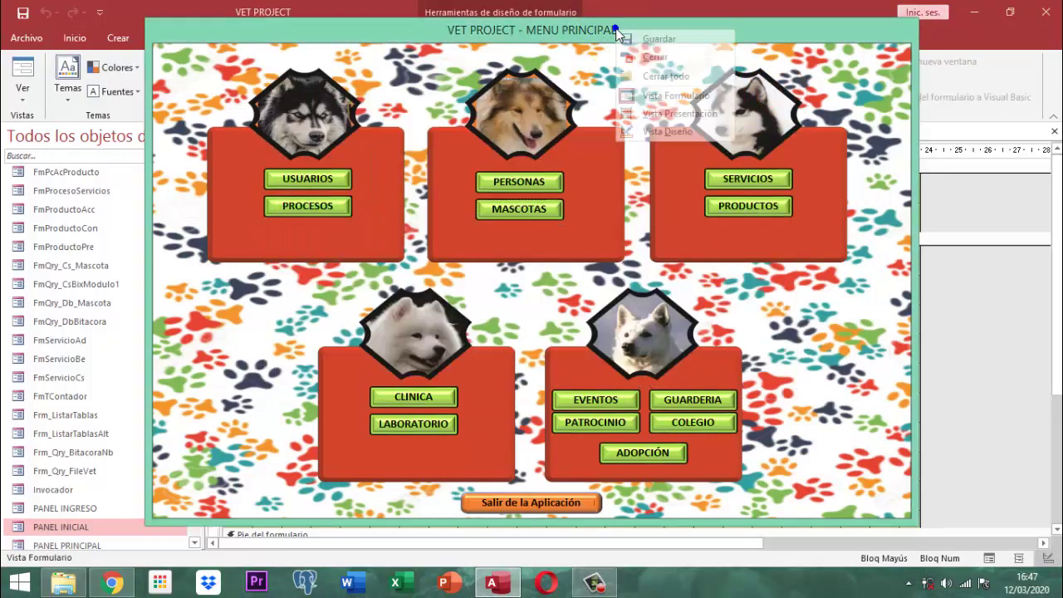
pyautogui.click(656, 89)
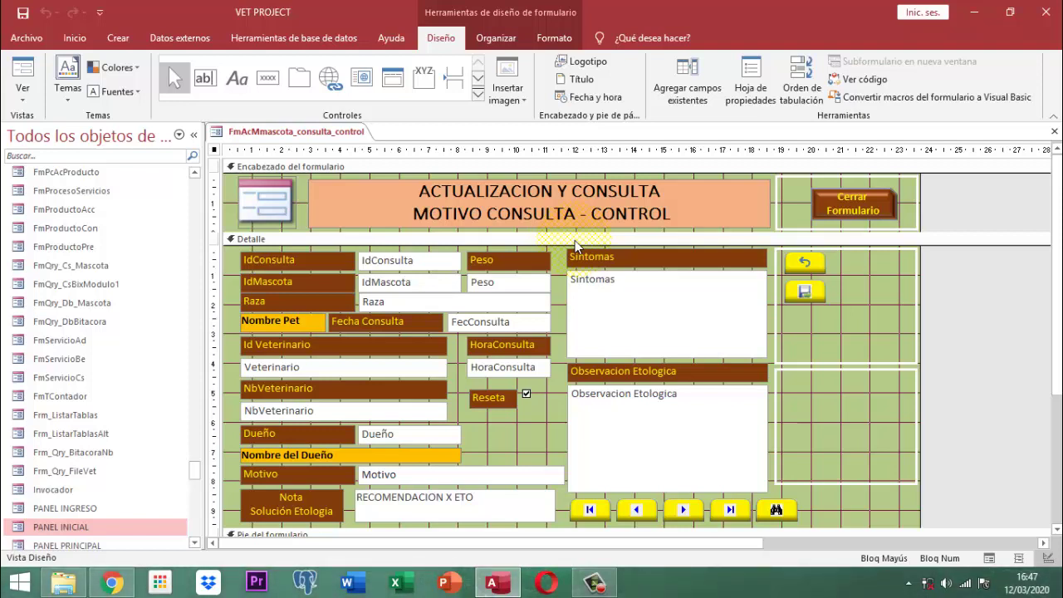
pyautogui.rightClick(333, 136)
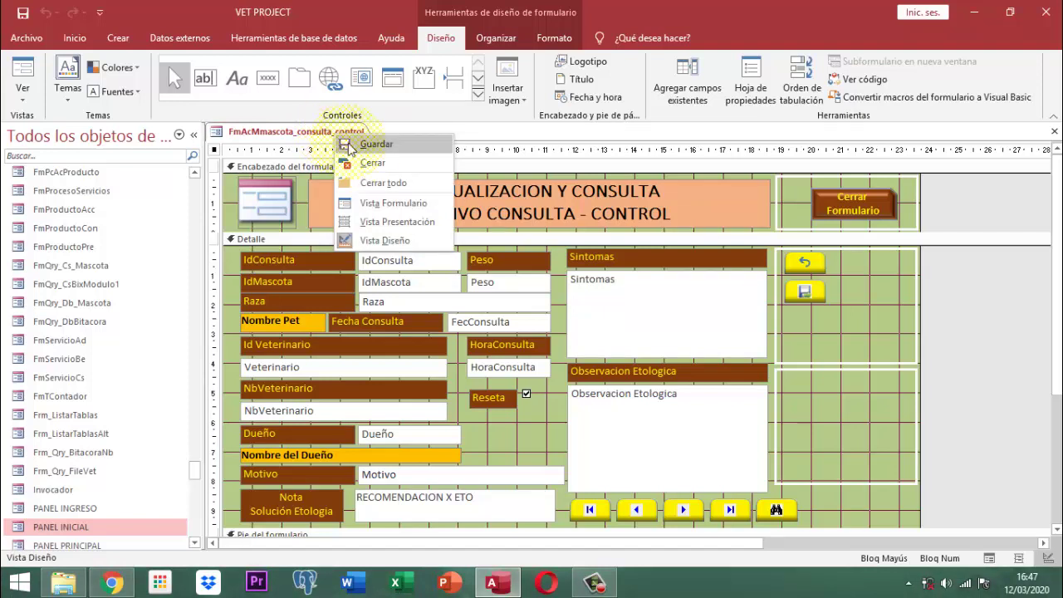
pyautogui.click(371, 163)
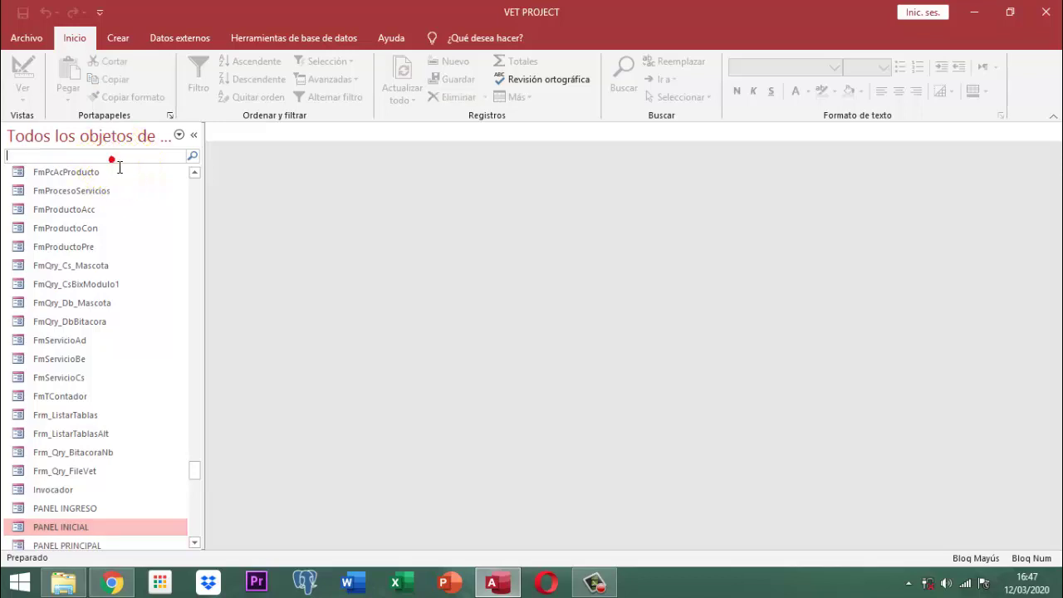
# - Filter the navigation pane by 'FmAcMm' and bring up options for FmAcMmascota_consulta_control
pyautogui.click(113, 157)
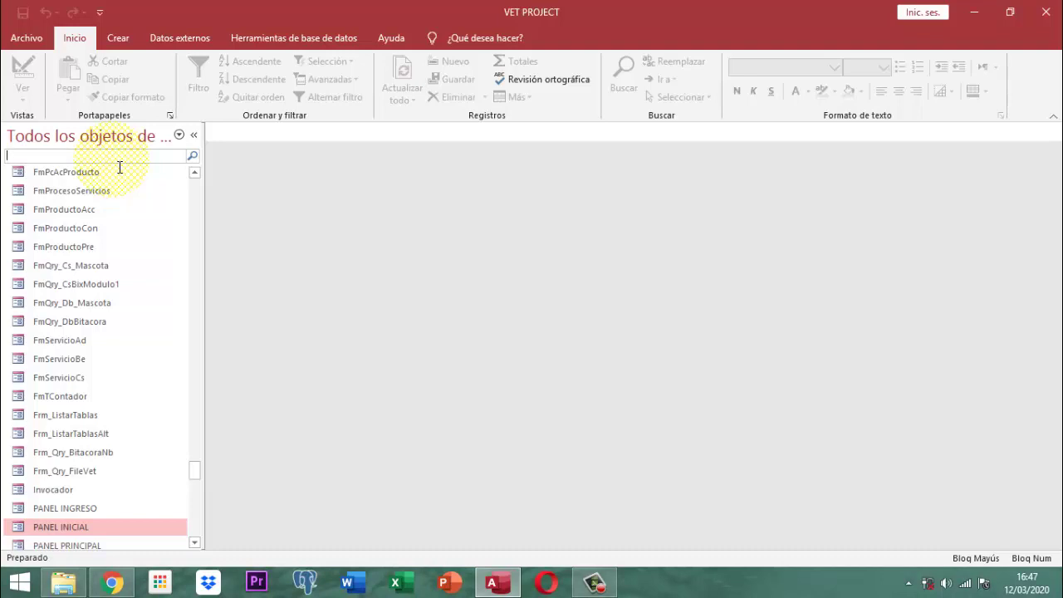
pyautogui.write('f')
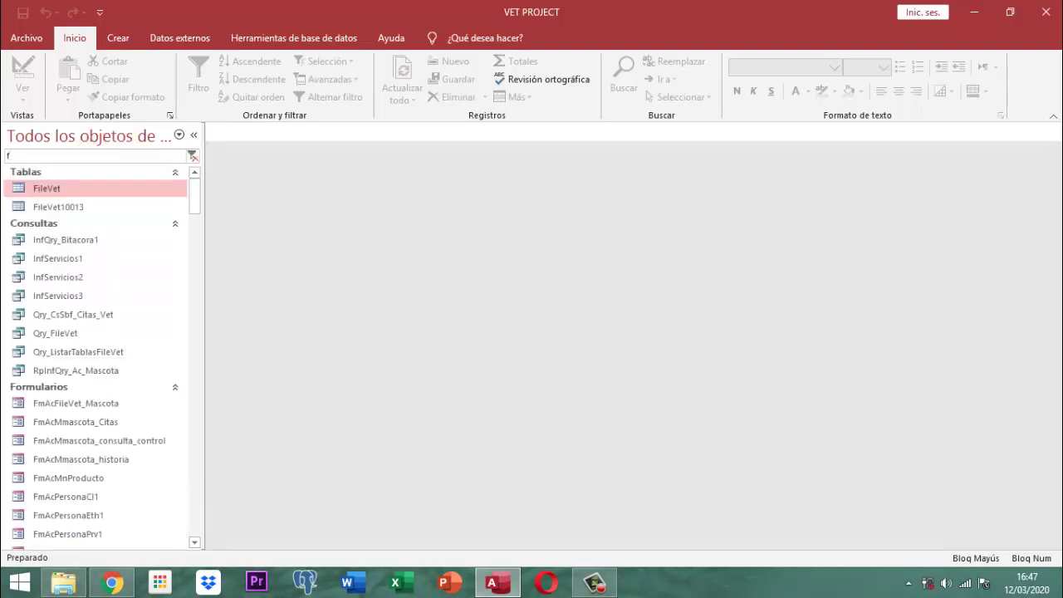
pyautogui.write('M')
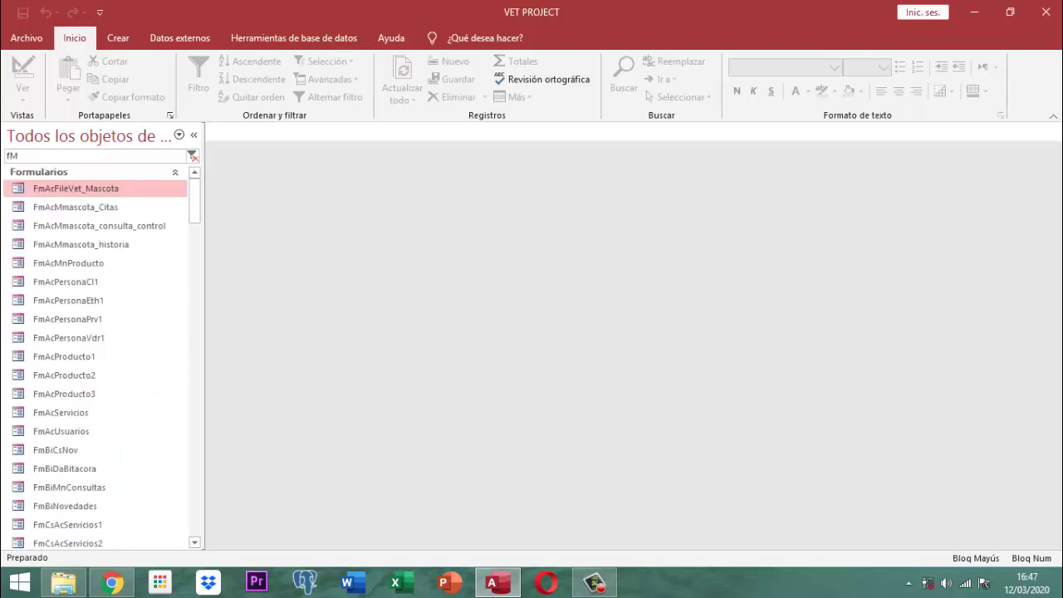
pyautogui.write('_cl')
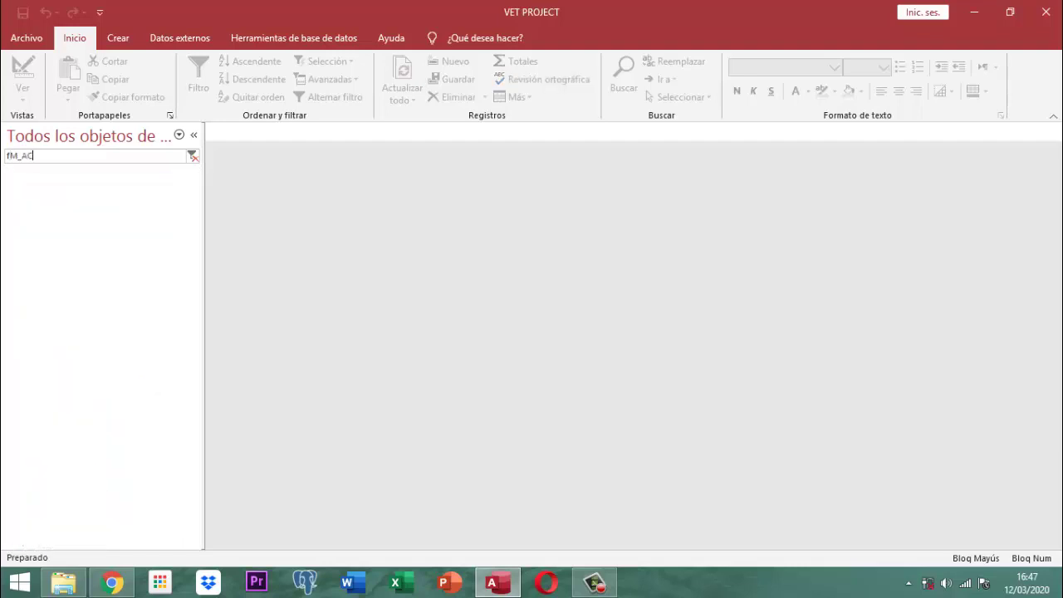
pyautogui.press('BackSpace')
pyautogui.press('BackSpace')
pyautogui.press('BackSpace')
pyautogui.press('BackSpace')
pyautogui.write('A')
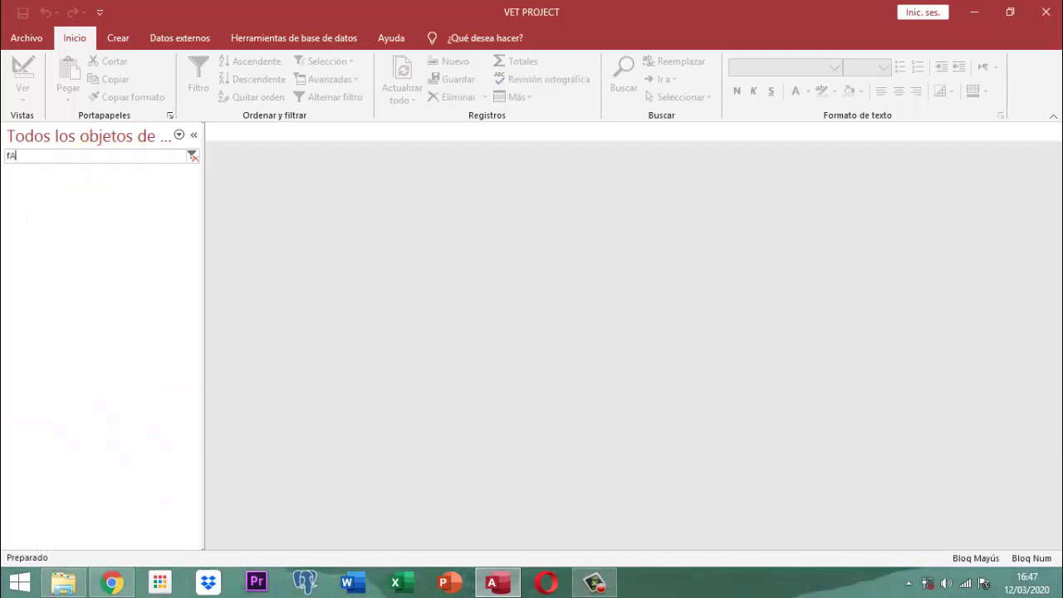
pyautogui.press('BackSpace')
pyautogui.press('BackSpace')
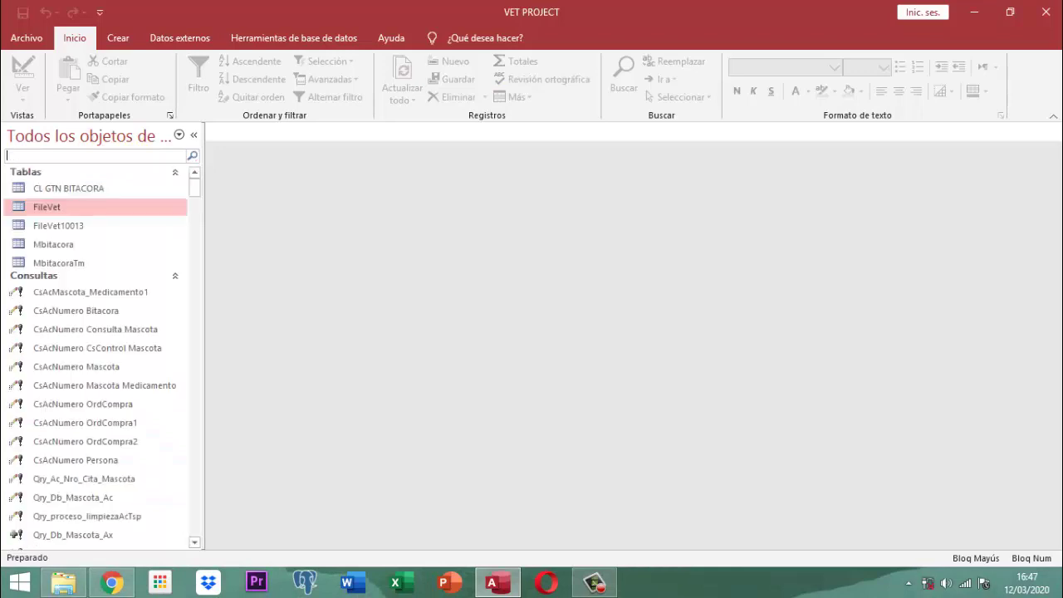
pyautogui.press('capslock')
pyautogui.write('f')
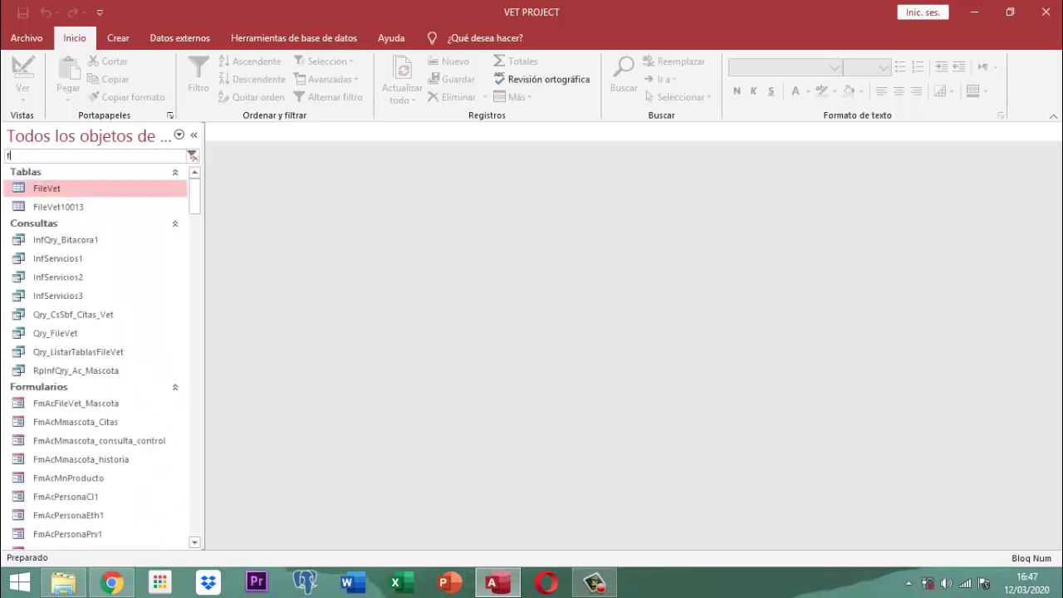
pyautogui.press('capslock')
pyautogui.press('BackSpace')
pyautogui.write('F')
pyautogui.press('capslock')
pyautogui.press('capslock')
pyautogui.press('capslock')
pyautogui.write('mA')
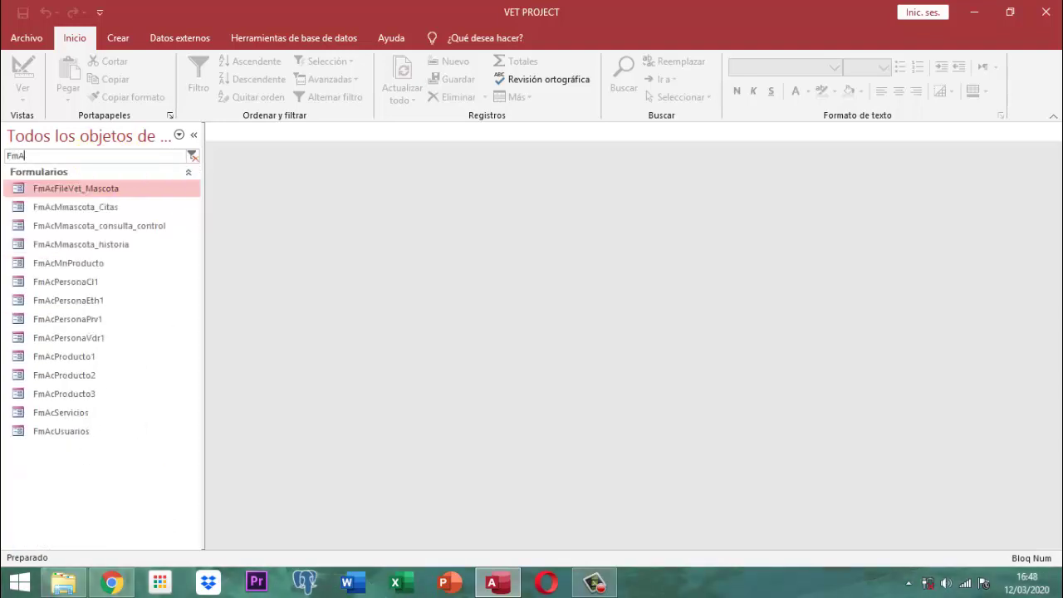
pyautogui.write('cM')
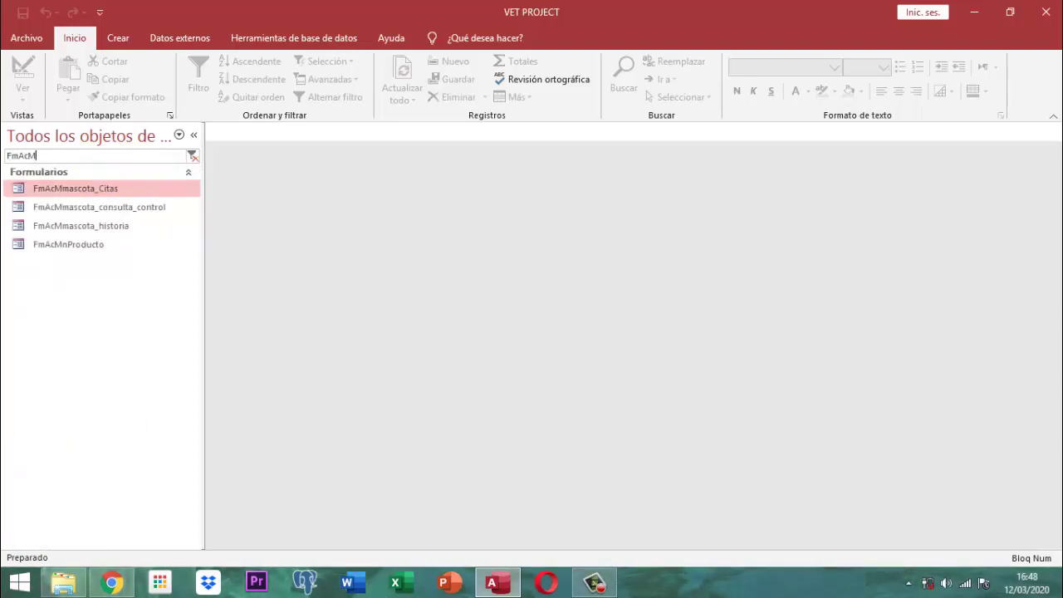
pyautogui.write('m')
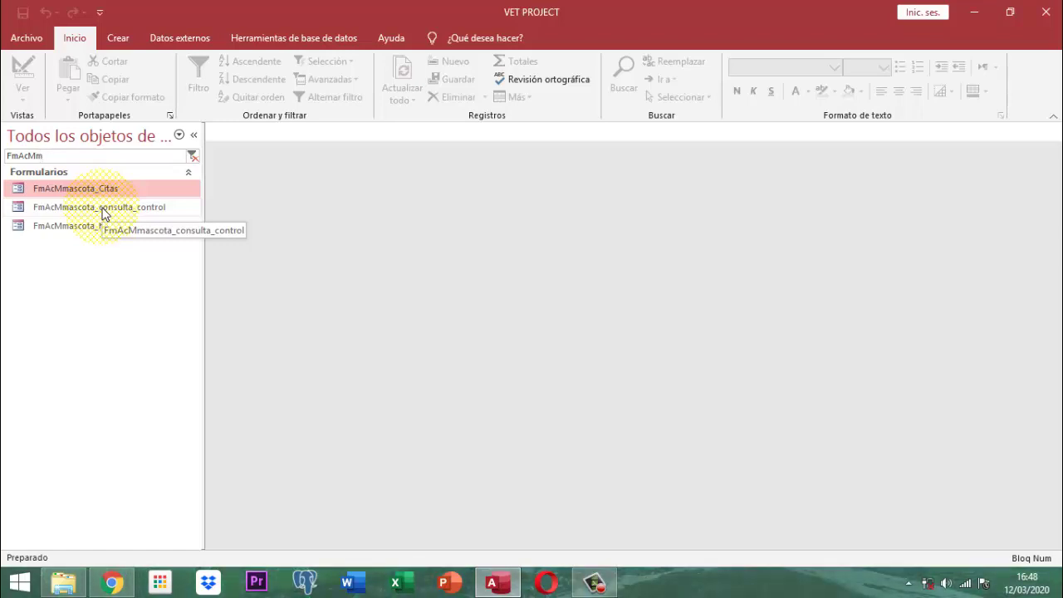
pyautogui.click(104, 208)
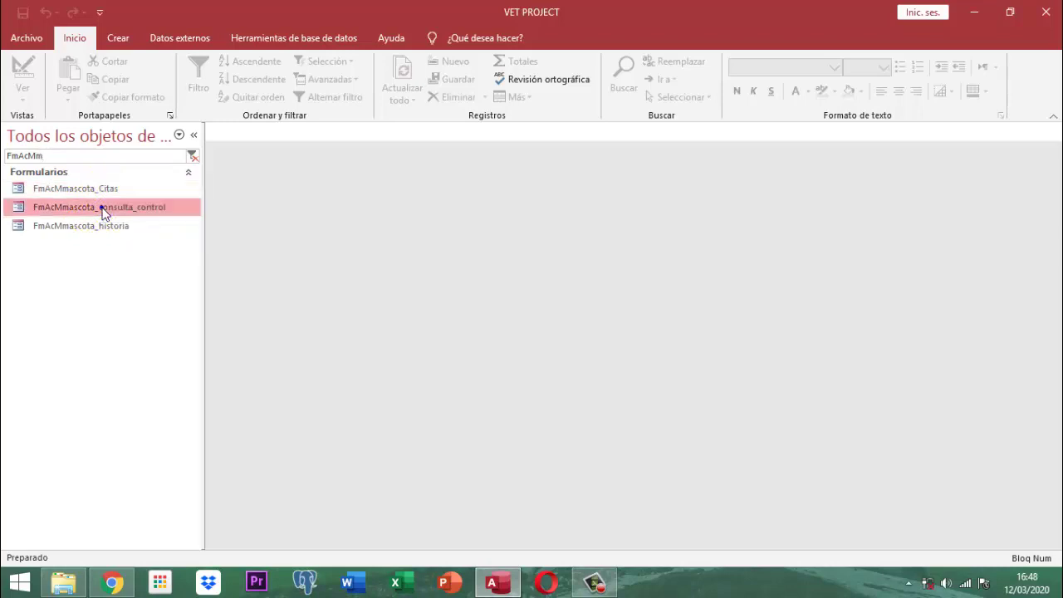
pyautogui.rightClick(104, 208)
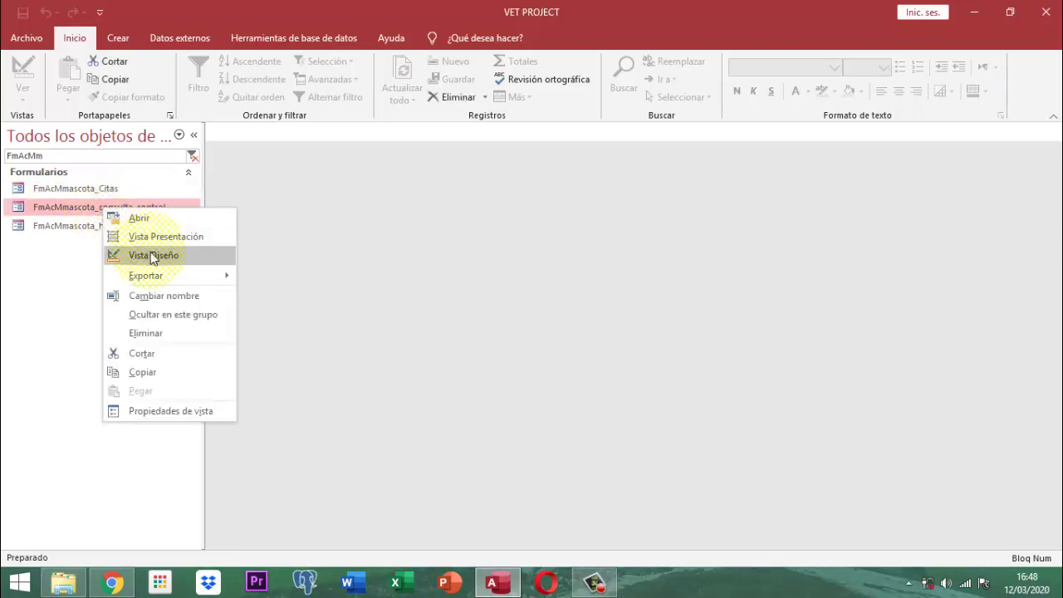
# - In design view, copy the header logo, title and Cerrar Formulario button, then close the form
pyautogui.click(150, 251)
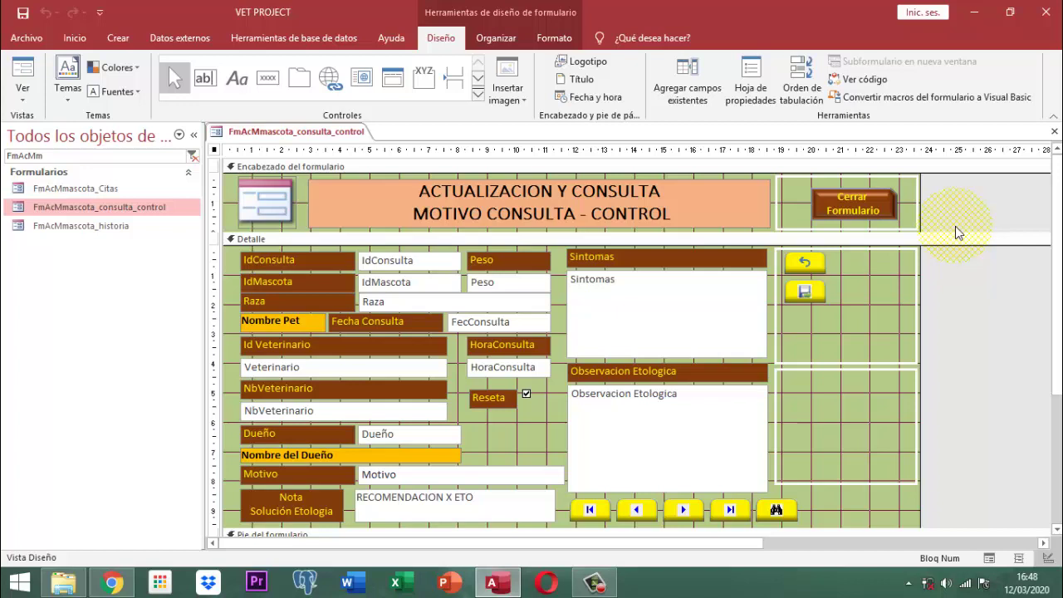
pyautogui.moveTo(955, 225); pyautogui.dragTo(253, 195)
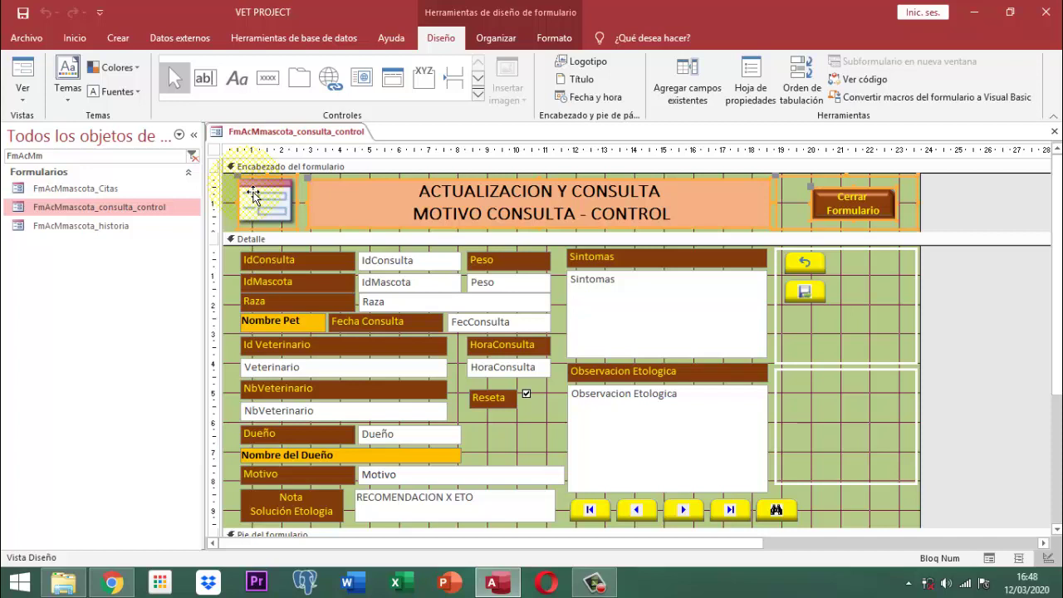
pyautogui.rightClick(282, 133)
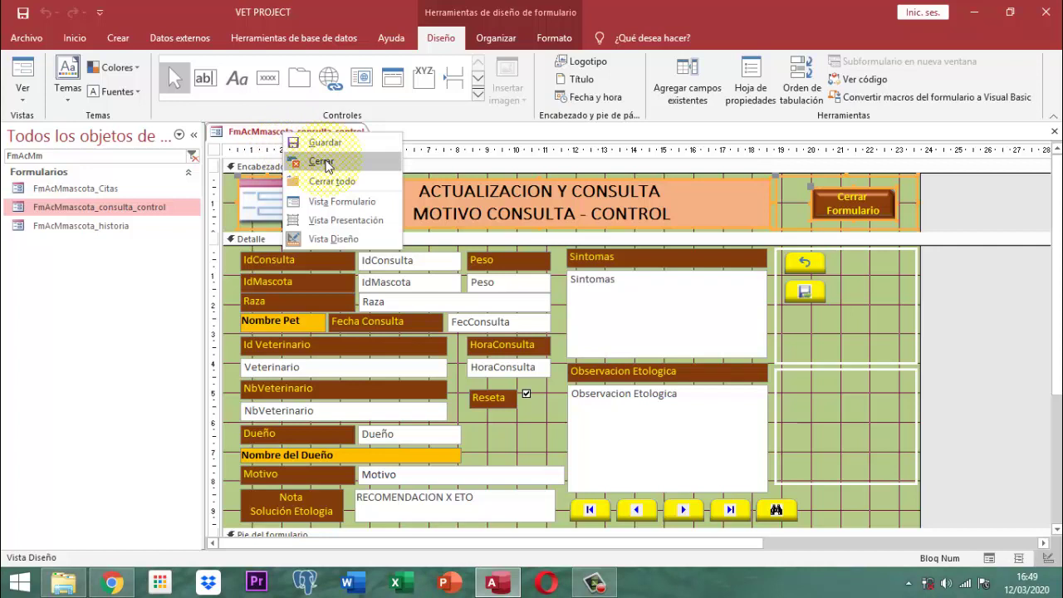
pyautogui.click(321, 162)
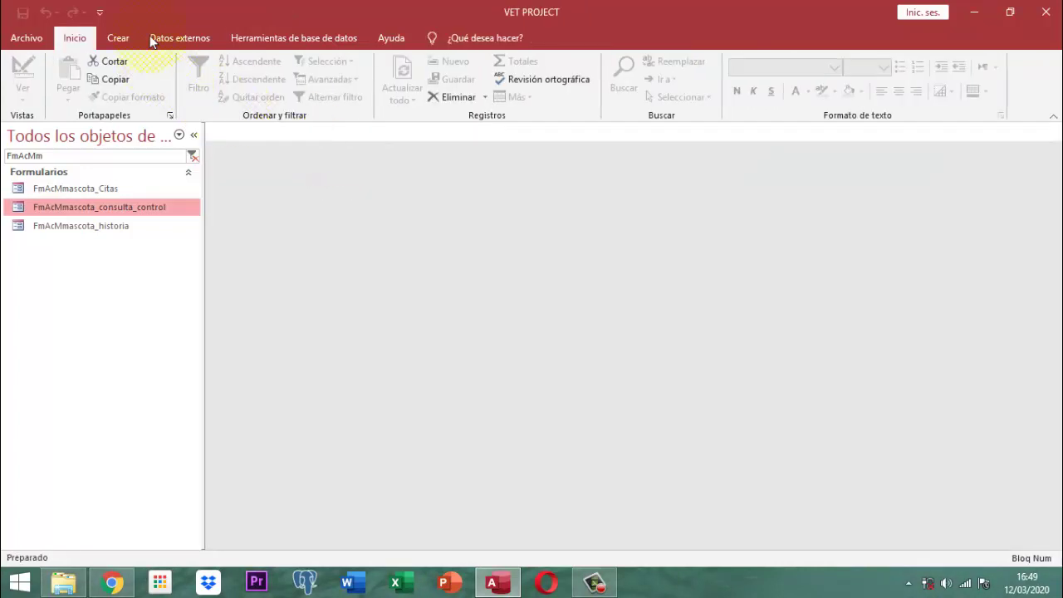
# - Create a blank form in design view and paste the copied header controls into it
pyautogui.click(120, 38)
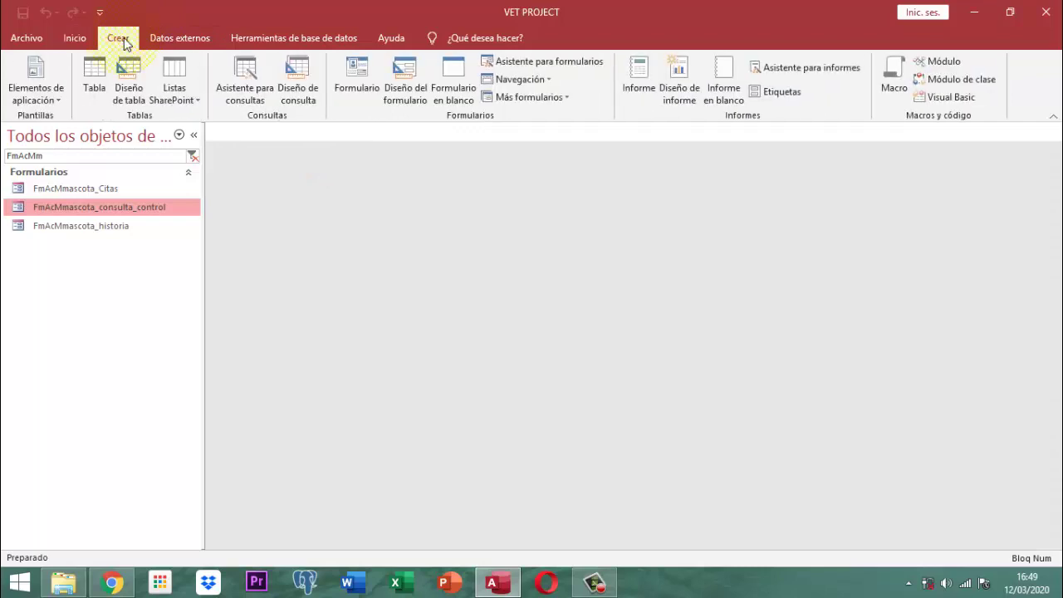
pyautogui.click(462, 79)
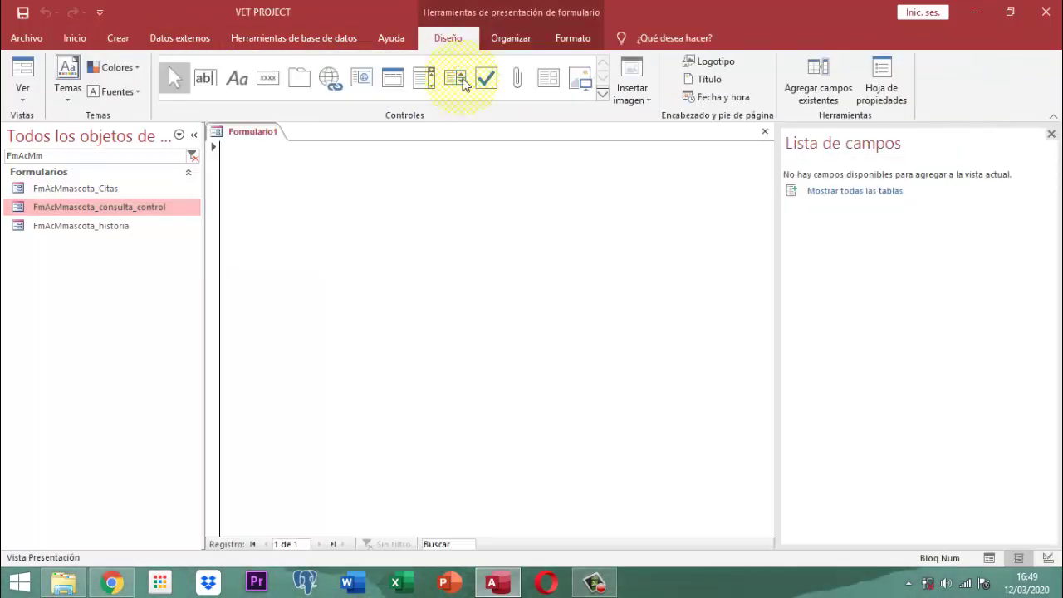
pyautogui.rightClick(250, 132)
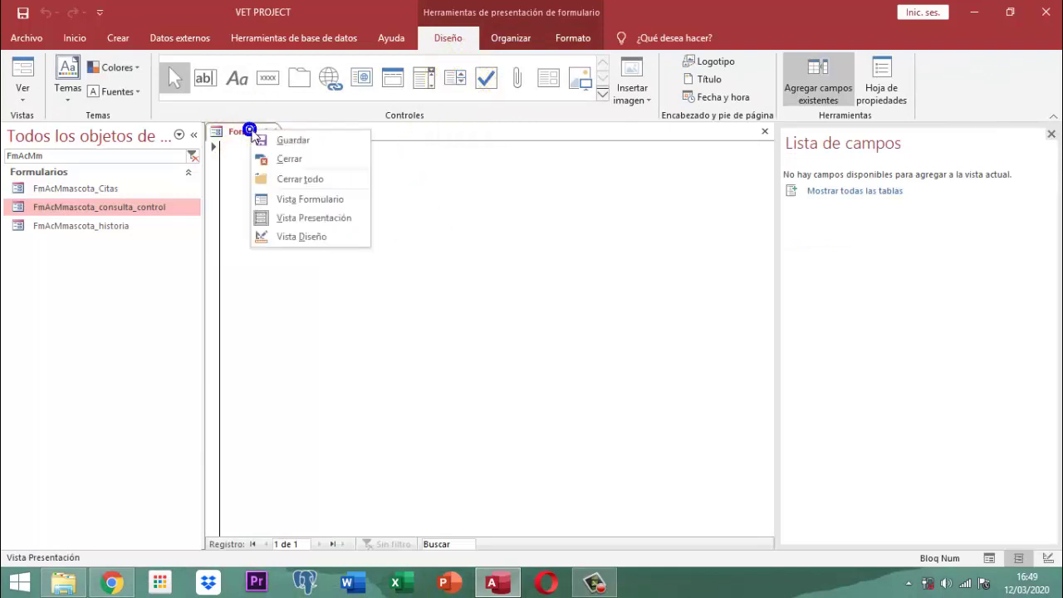
pyautogui.click(301, 238)
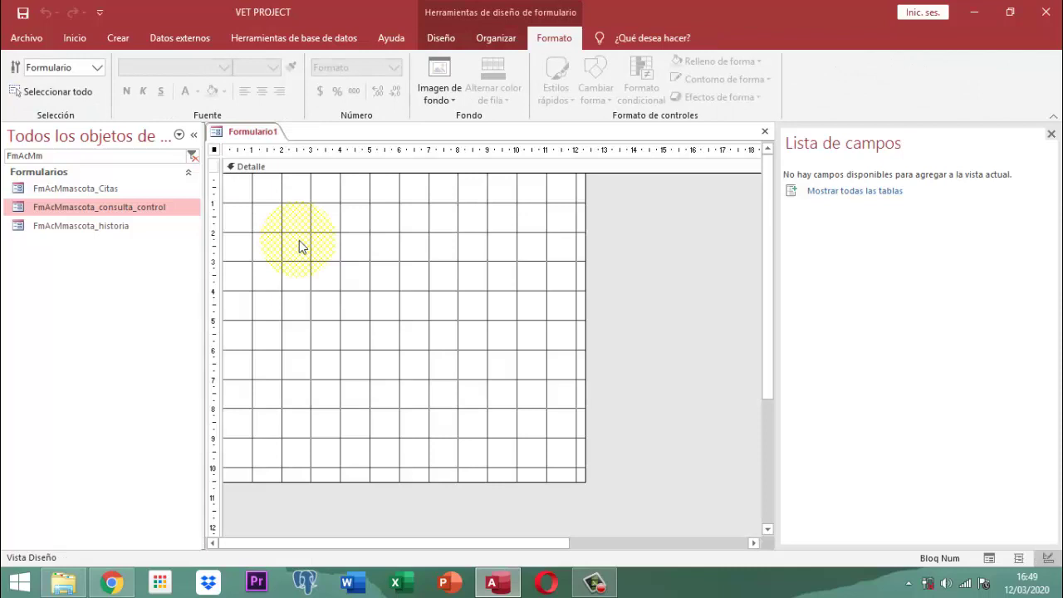
pyautogui.hotkey('ctrl', 'v')
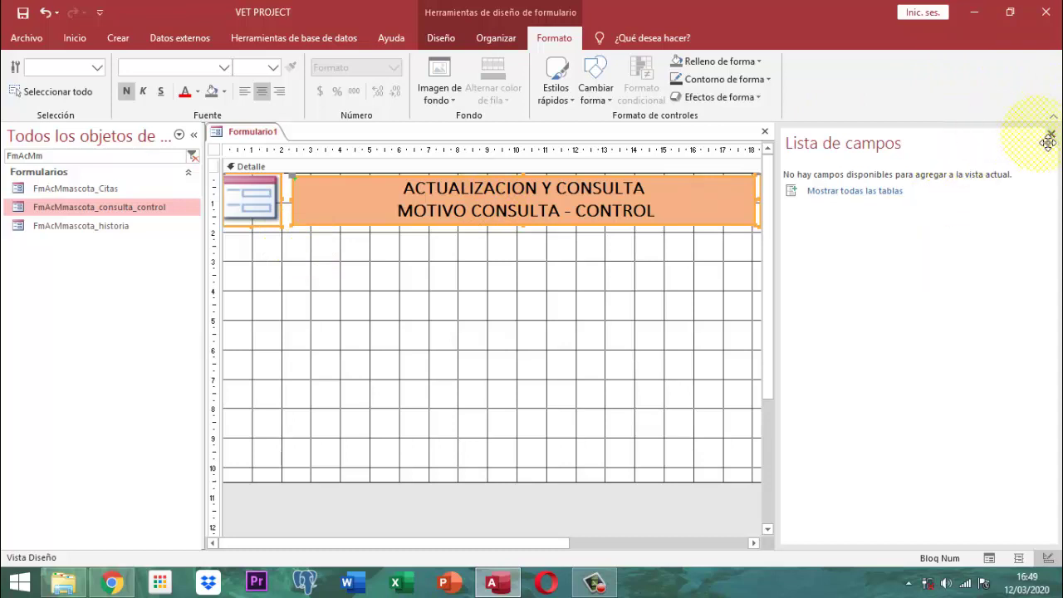
pyautogui.click(1050, 134)
pyautogui.click(972, 276)
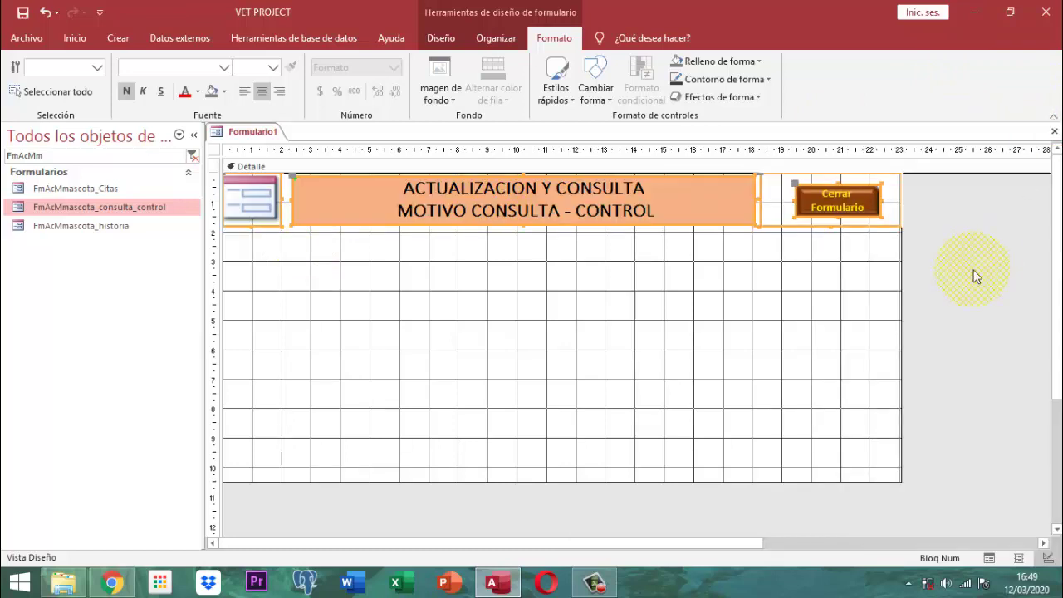
# - Add a title to create the form header, cancelling the logo image picker
pyautogui.click(443, 37)
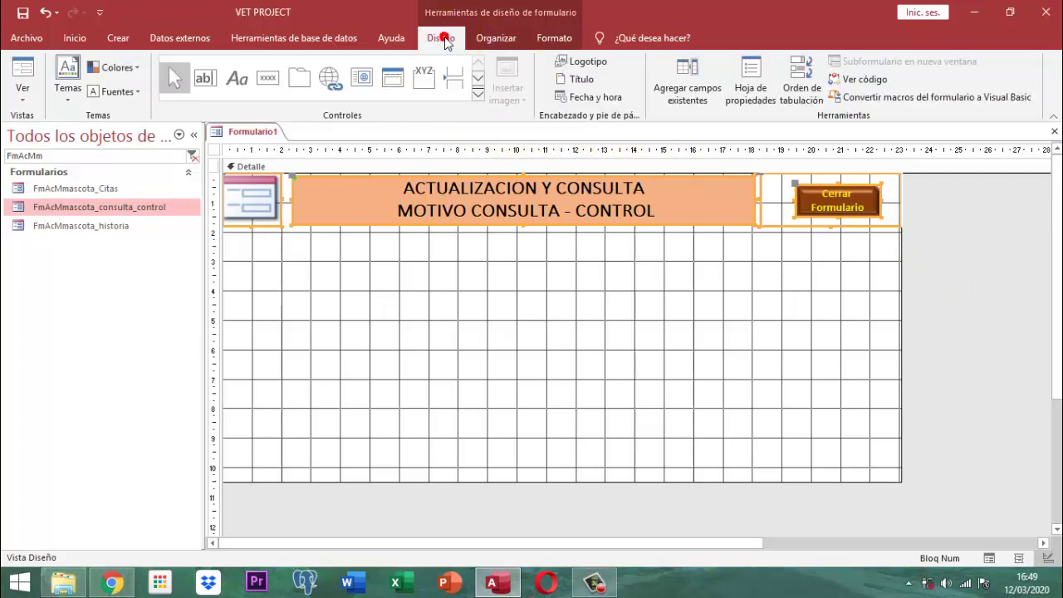
pyautogui.click(583, 62)
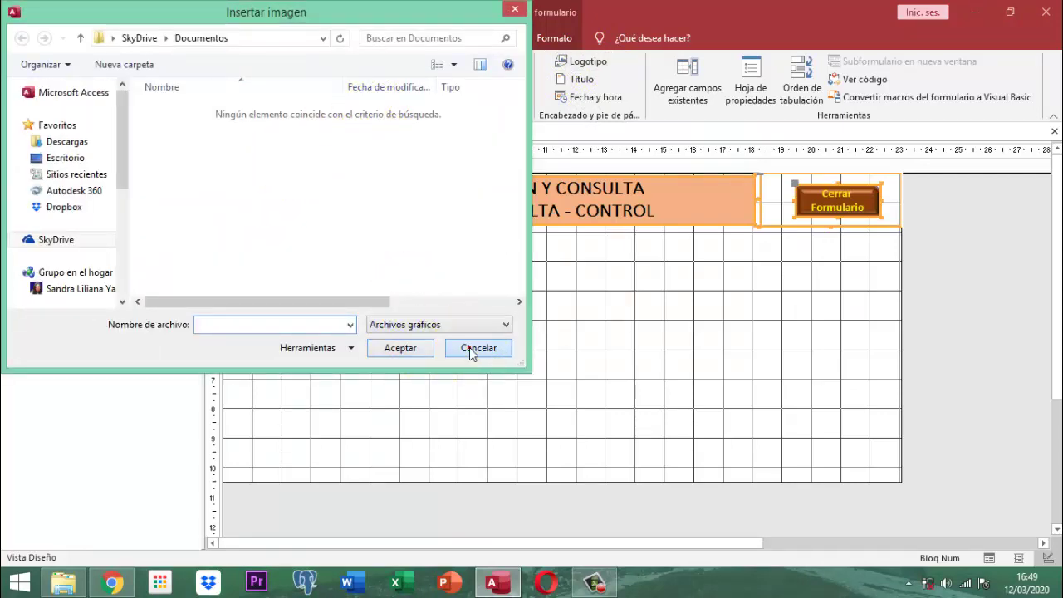
pyautogui.click(468, 348)
pyautogui.click(565, 80)
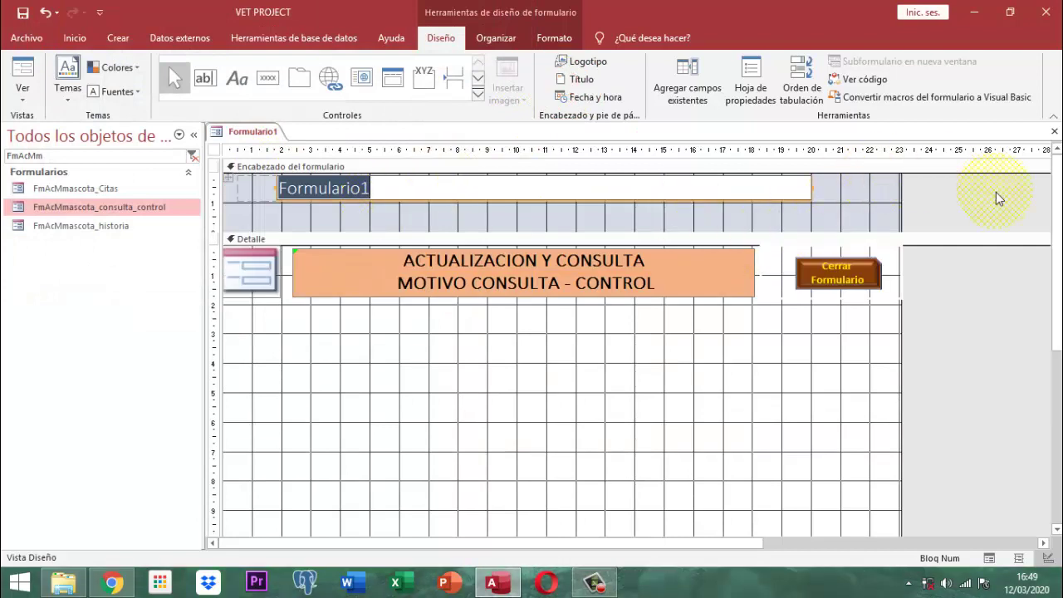
# - Delete the default Formulario1 title and move the logo, title and Cerrar Formulario button into the header
pyautogui.moveTo(943, 220); pyautogui.dragTo(190, 166)
pyautogui.press('Delete')
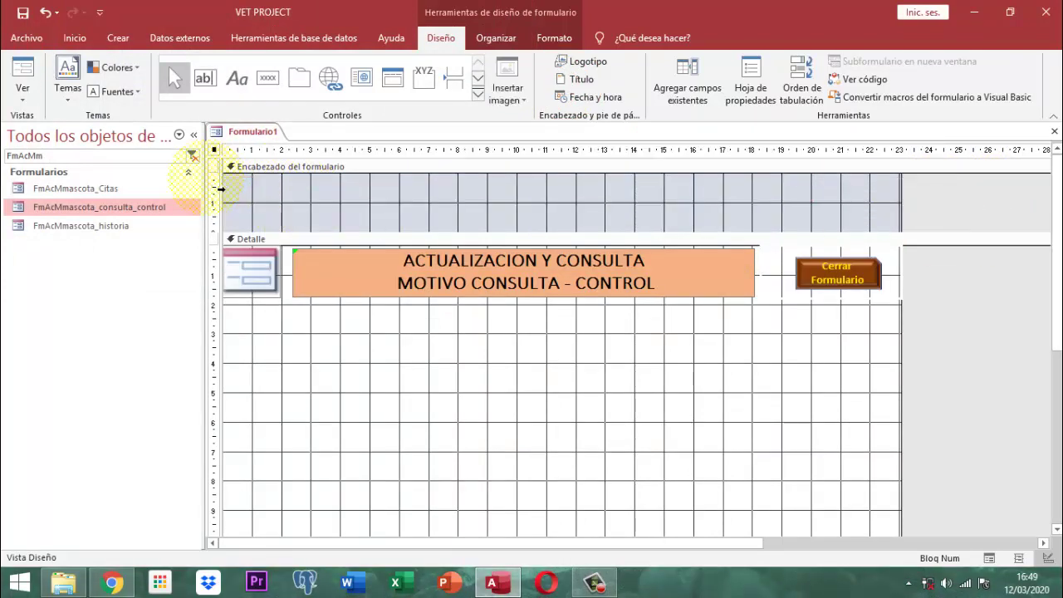
pyautogui.moveTo(946, 327); pyautogui.dragTo(209, 263)
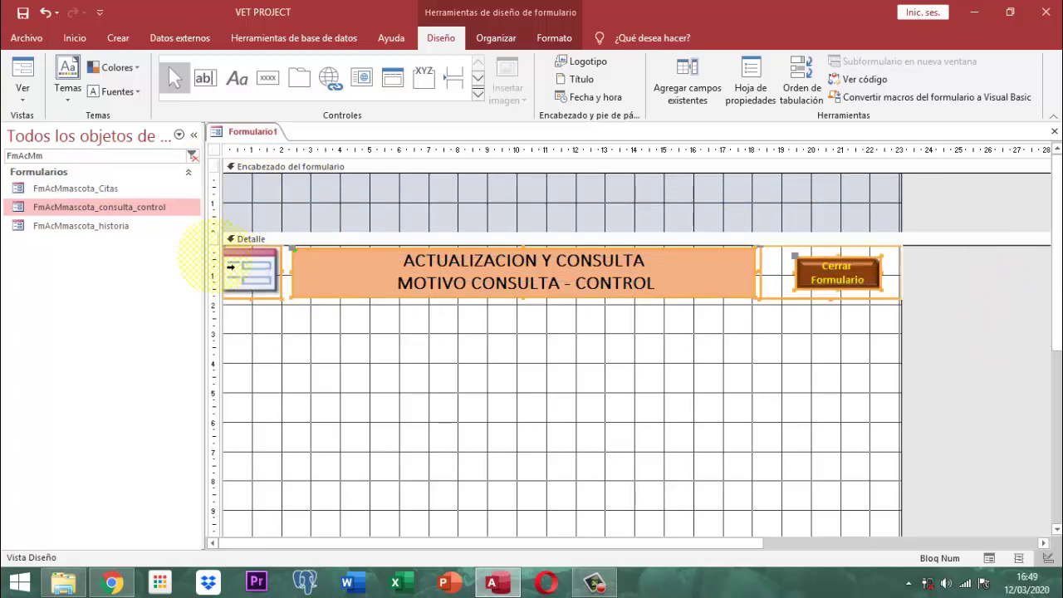
pyautogui.hotkey('ctrl', 'x')
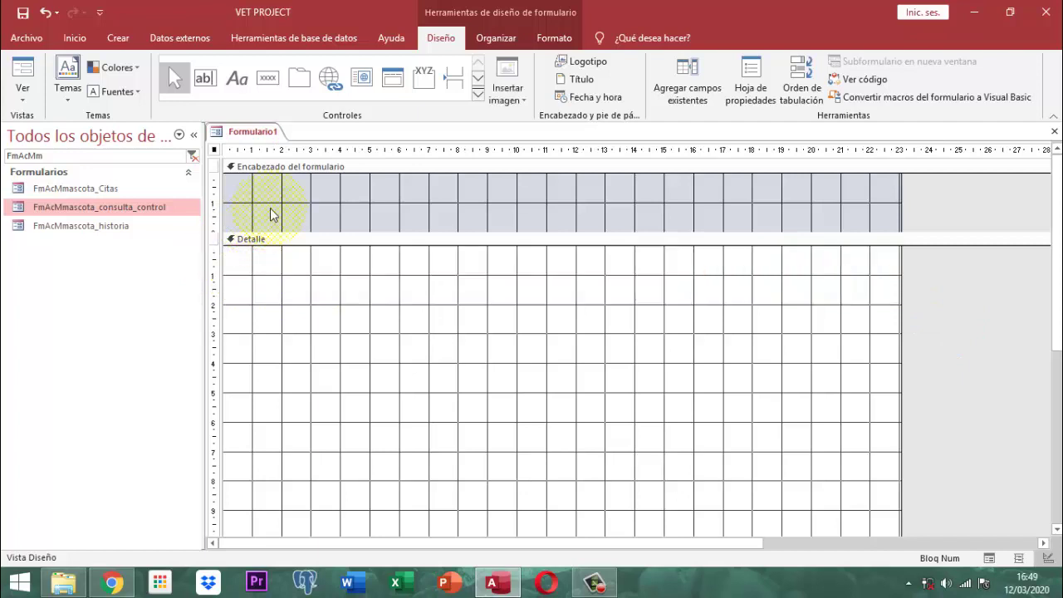
pyautogui.click(298, 166)
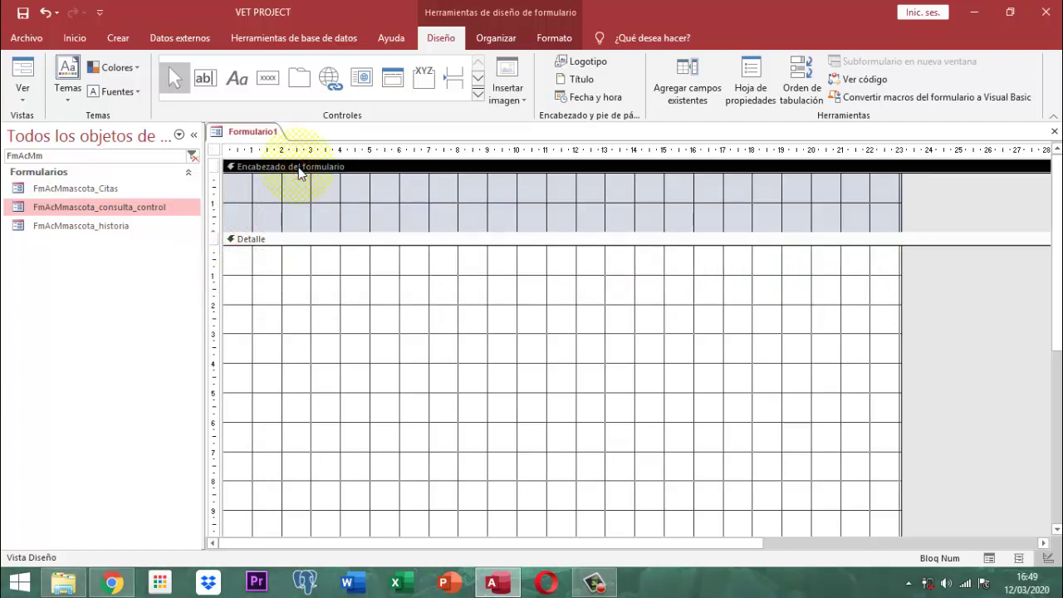
pyautogui.hotkey('ctrl', 'v')
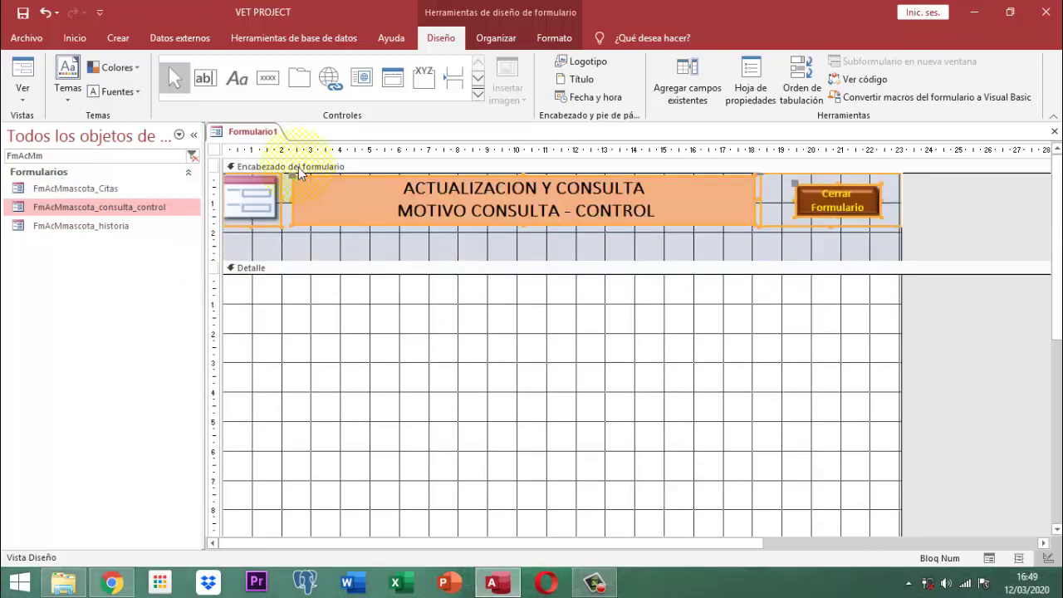
pyautogui.press('Delete')
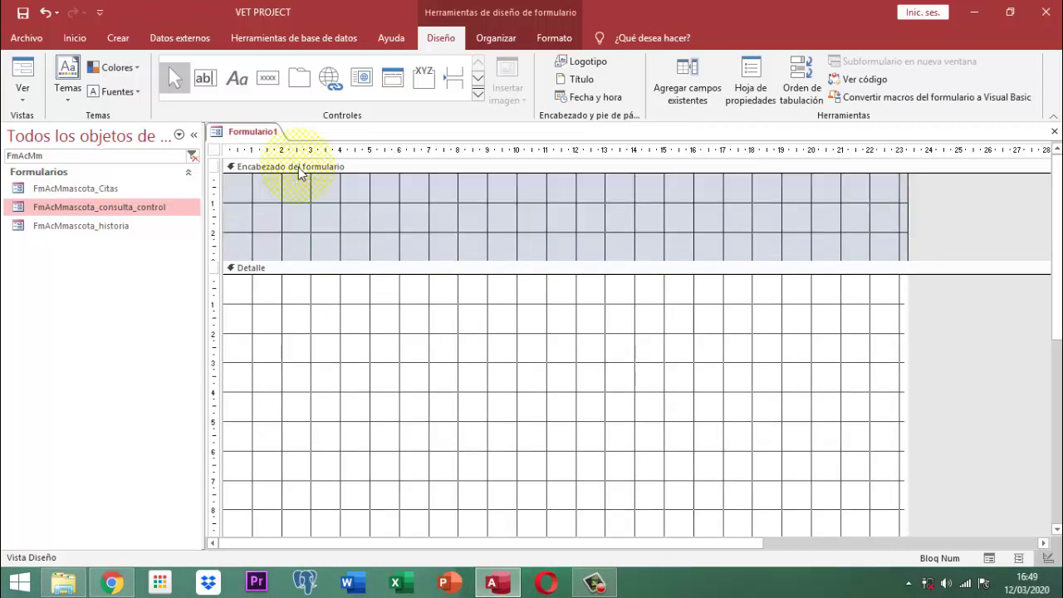
pyautogui.hotkey('ctrl', 'z')
pyautogui.press('Left')
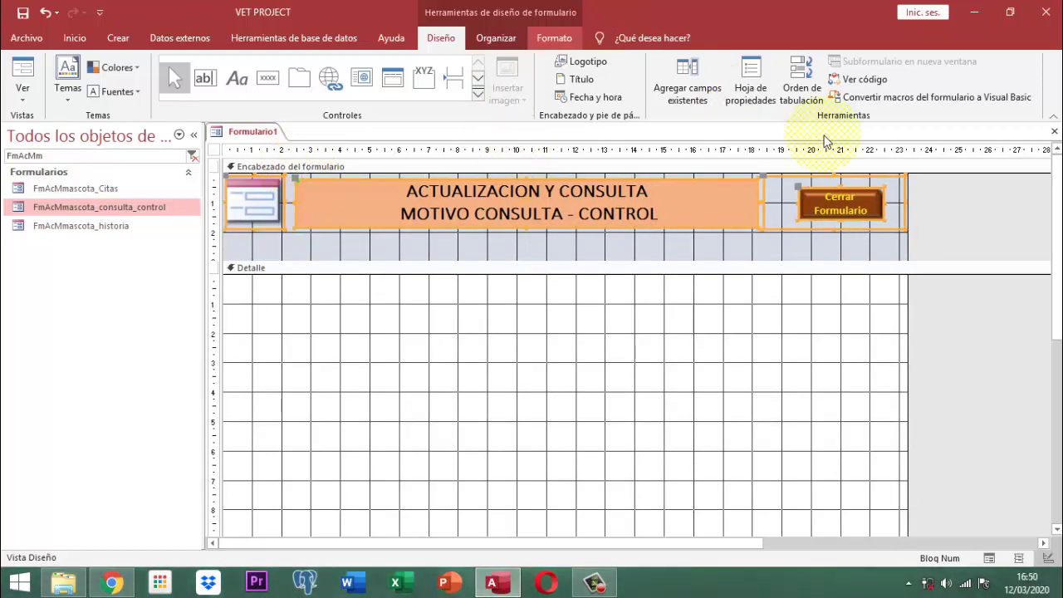
# - Shorten the form header to fit its controls and bring up its background colour choices
pyautogui.click(952, 224)
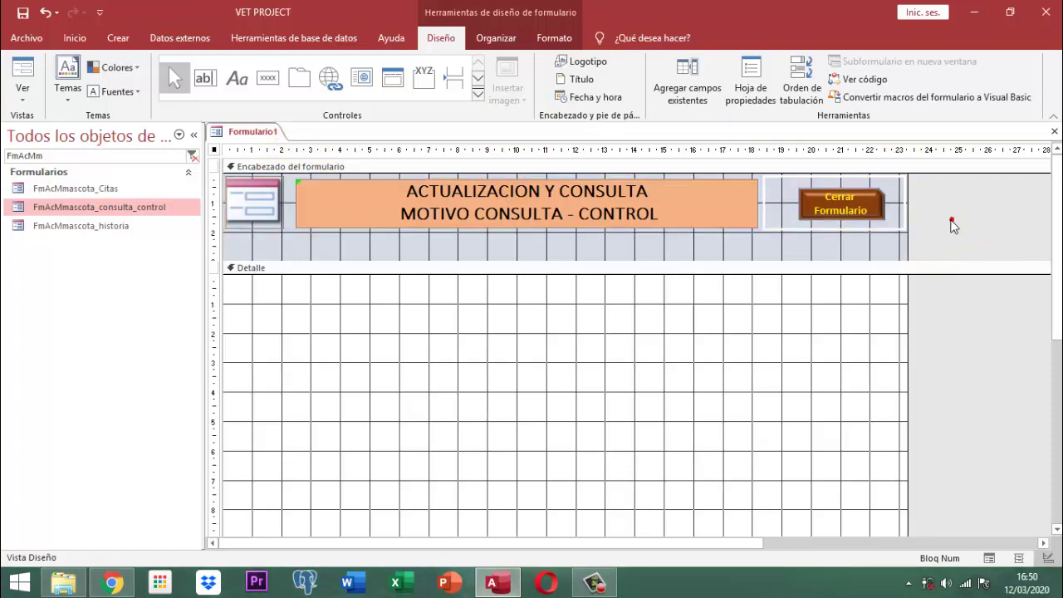
pyautogui.click(739, 258)
pyautogui.moveTo(751, 244); pyautogui.dragTo(752, 238)
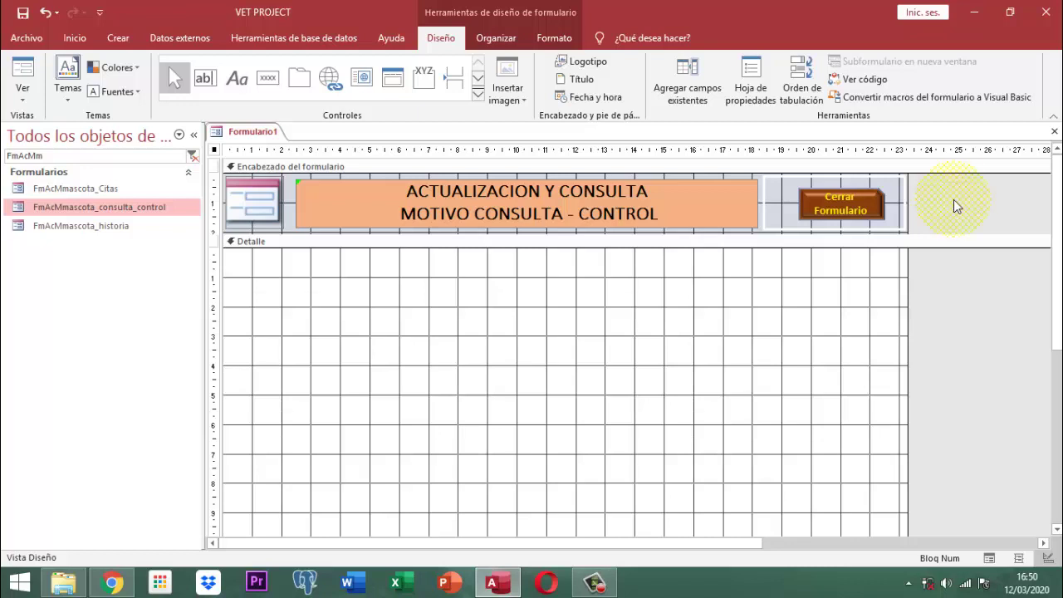
pyautogui.click(288, 195)
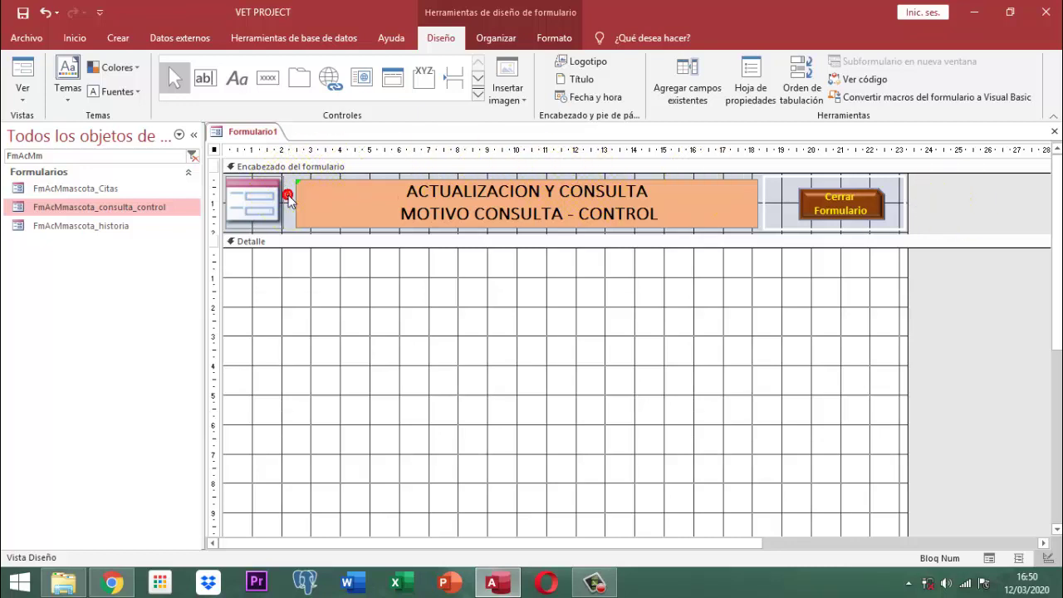
pyautogui.click(563, 39)
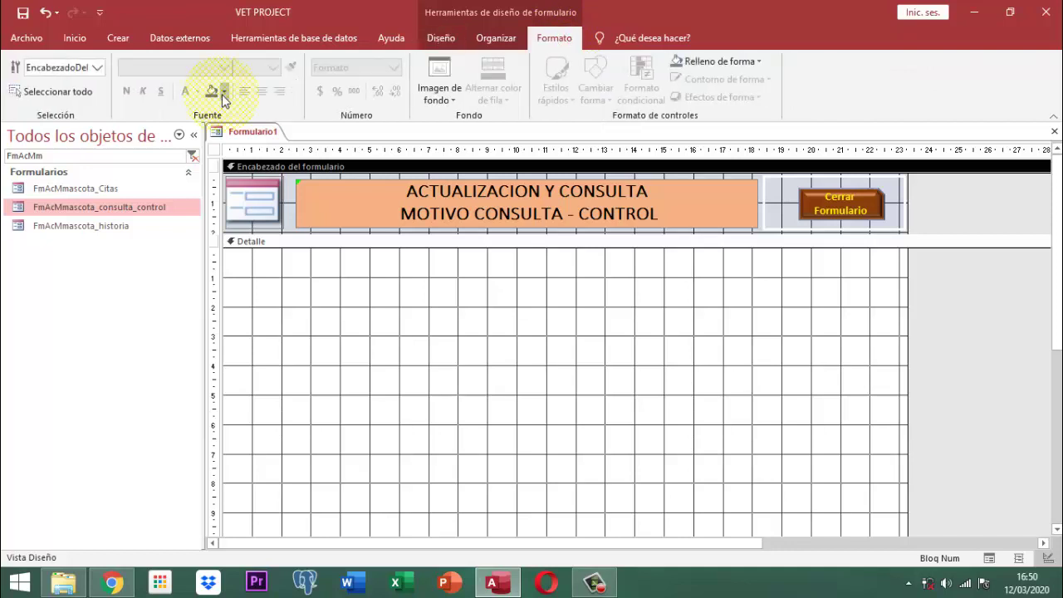
pyautogui.click(222, 92)
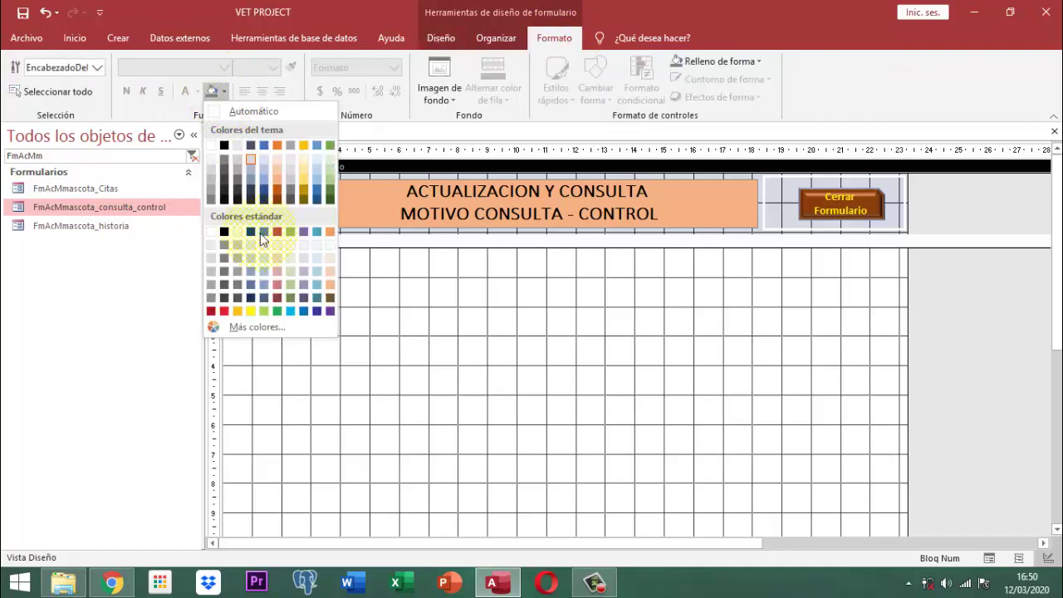
# - Colour the form header background green and check the logo, title and Cerrar Formulario controls
pyautogui.click(328, 181)
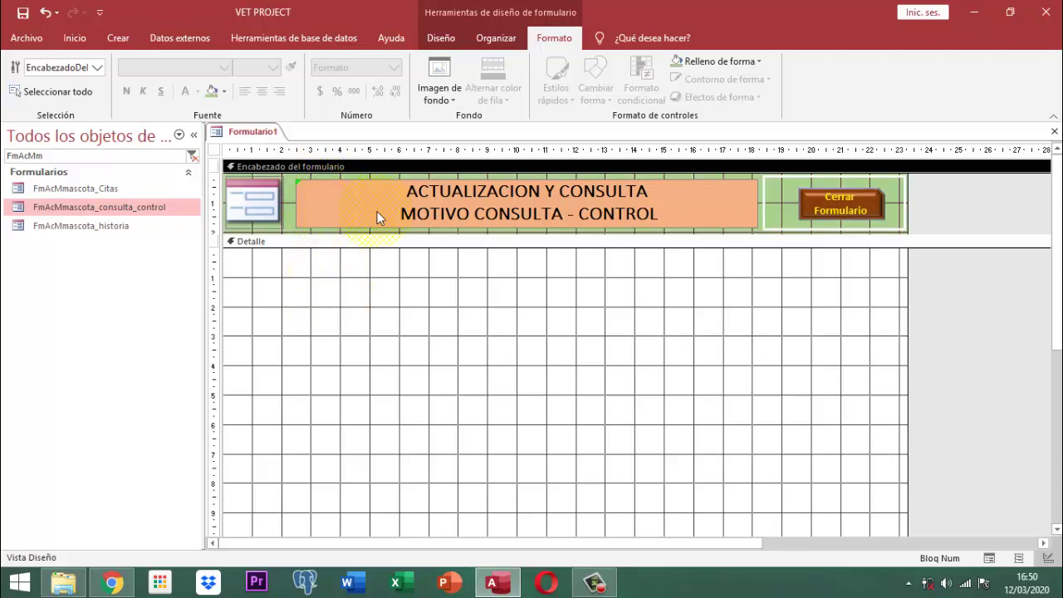
pyautogui.click(260, 197)
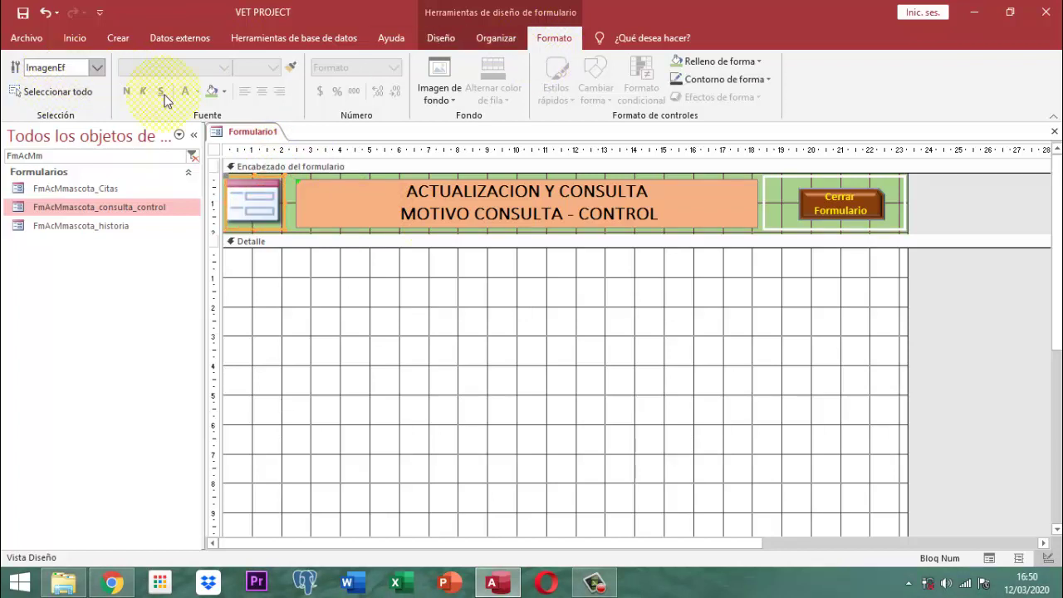
pyautogui.click(320, 208)
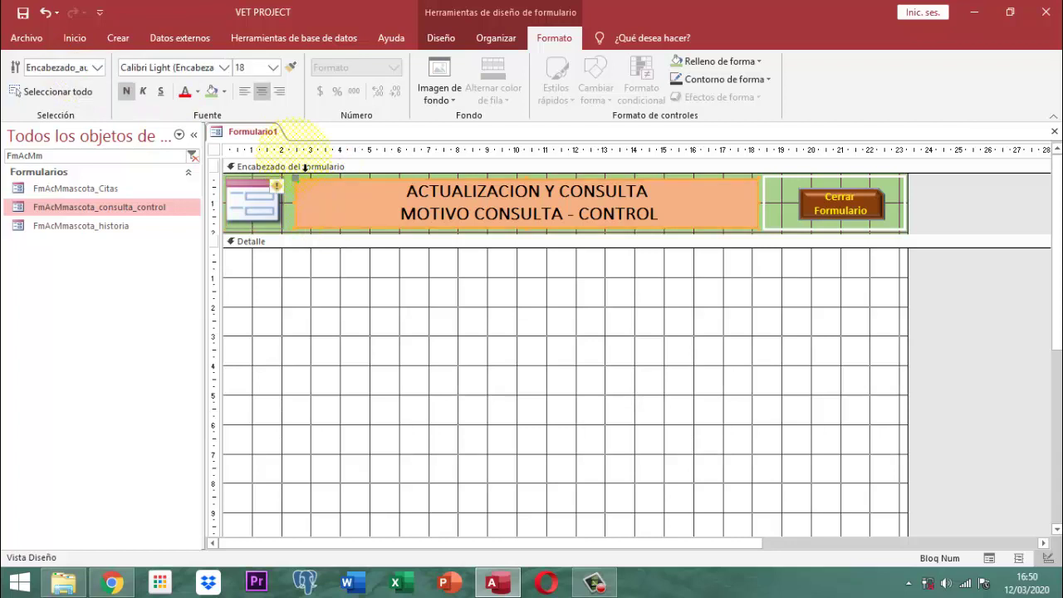
pyautogui.click(823, 209)
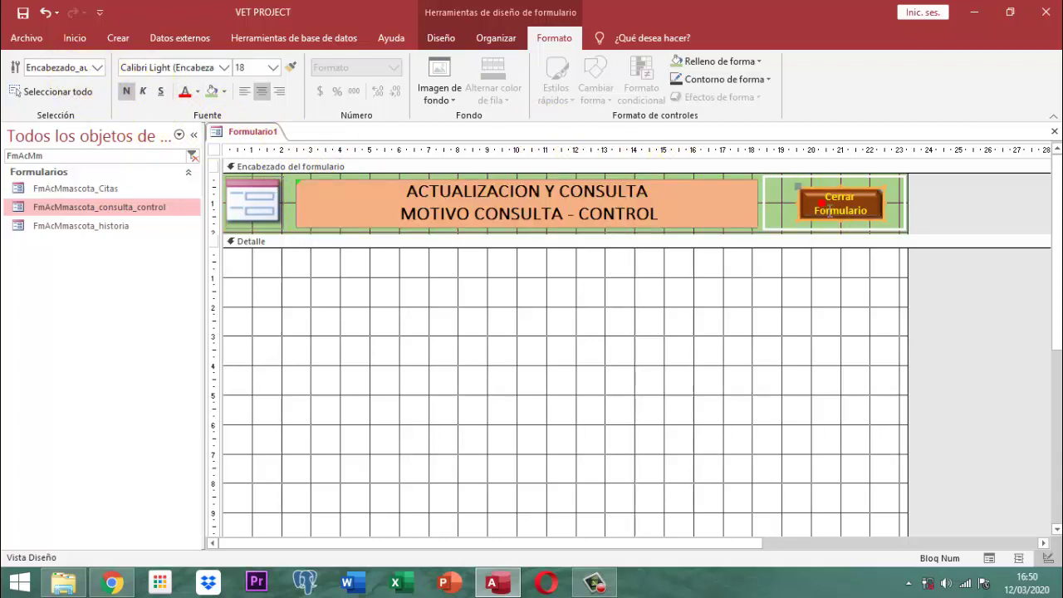
pyautogui.click(771, 176)
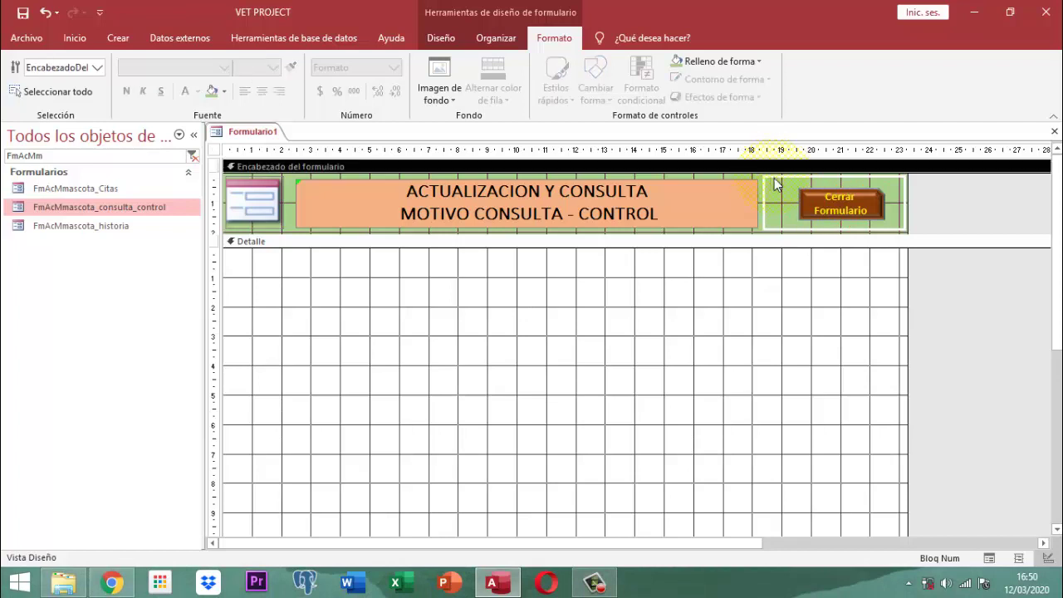
pyautogui.click(761, 208)
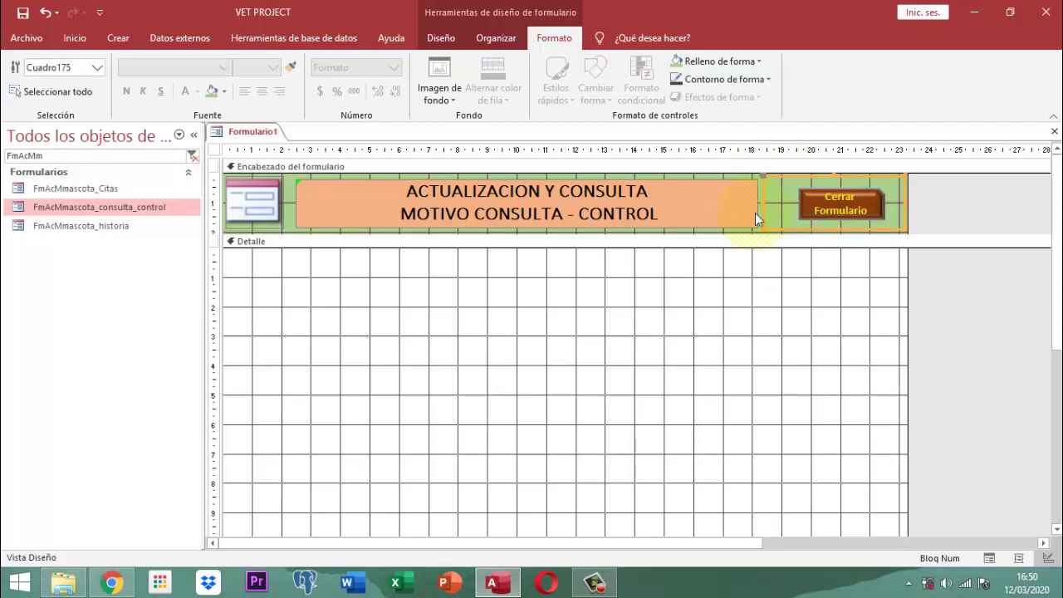
pyautogui.click(271, 217)
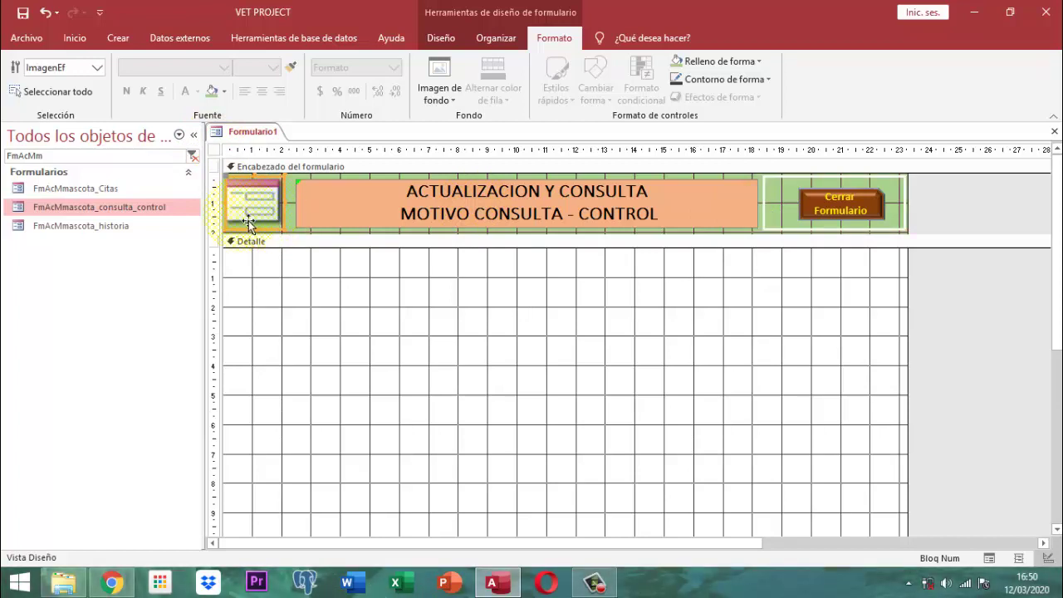
# - Open FmAcMmascota_consulta_control in design view and view its VBA code module
pyautogui.rightClick(100, 205)
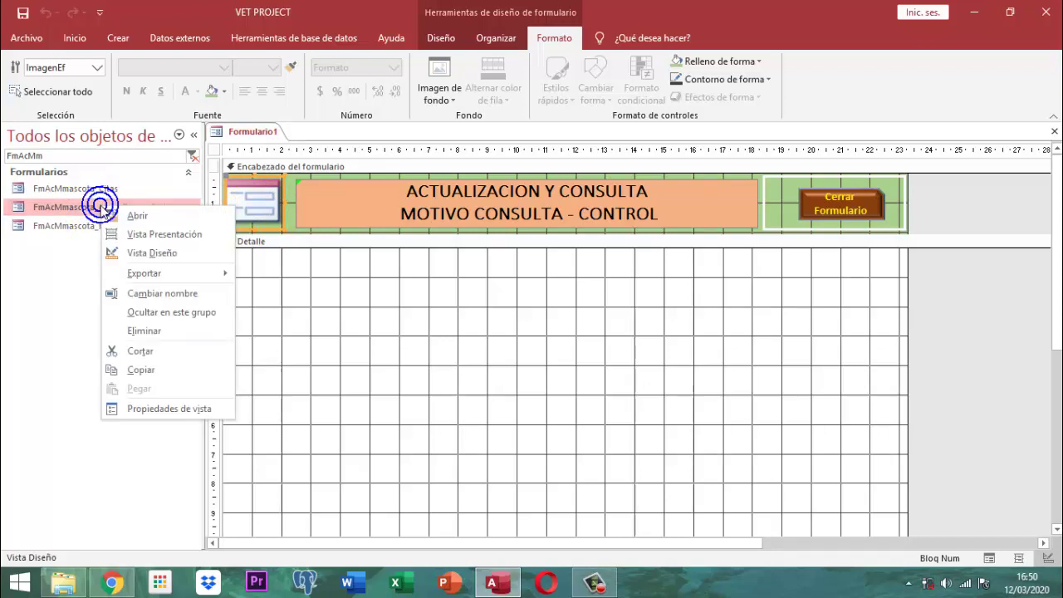
pyautogui.click(152, 252)
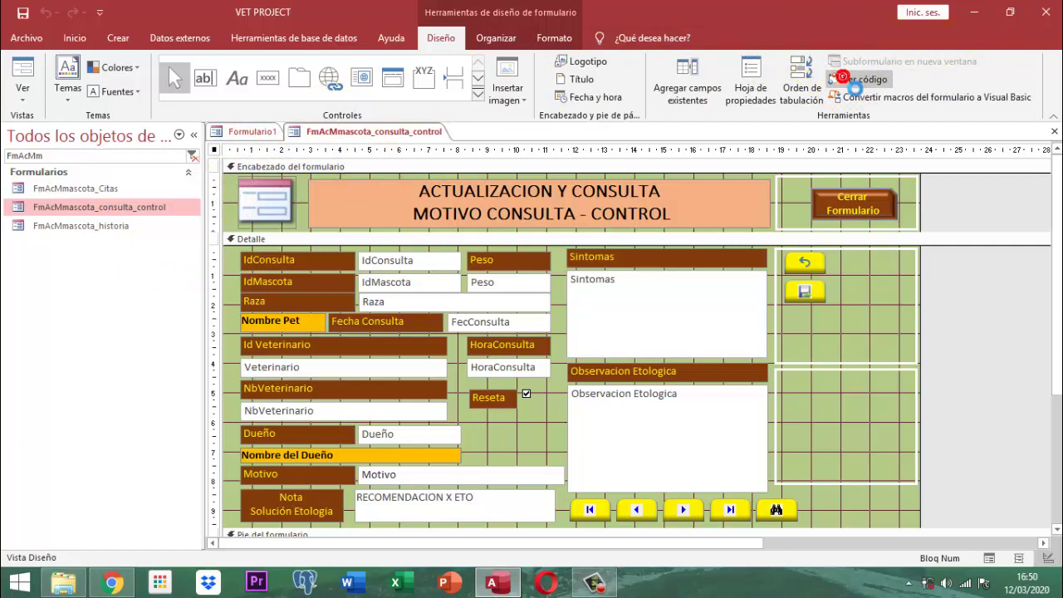
pyautogui.click(854, 86)
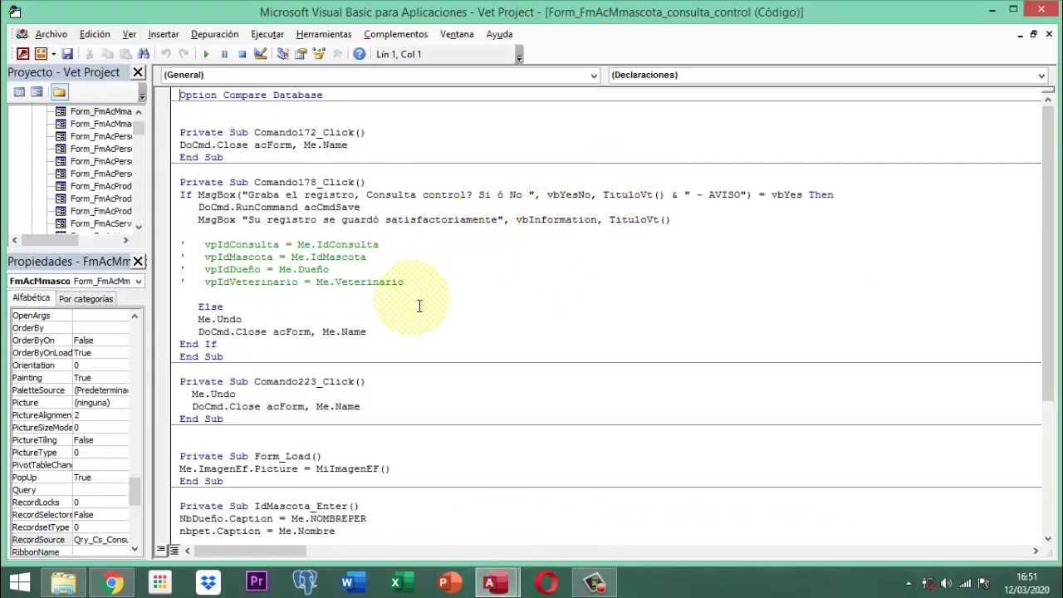
# - Select the Form_Load procedure that loads the ImagenEf picture, then close the VBA editor
pyautogui.scroll(-2, 349, 303)
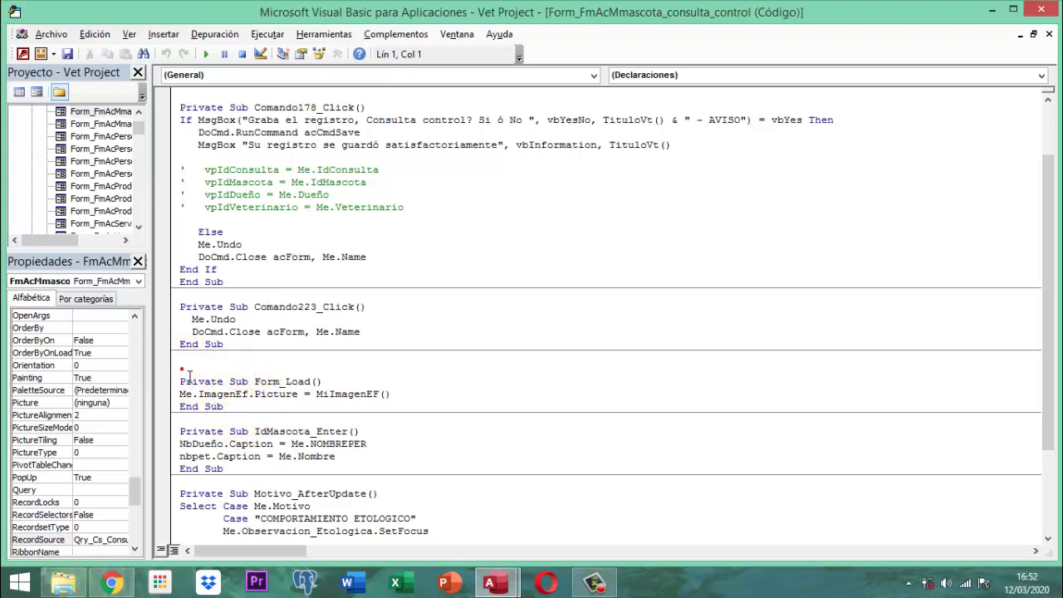
pyautogui.moveTo(181, 368); pyautogui.dragTo(234, 417)
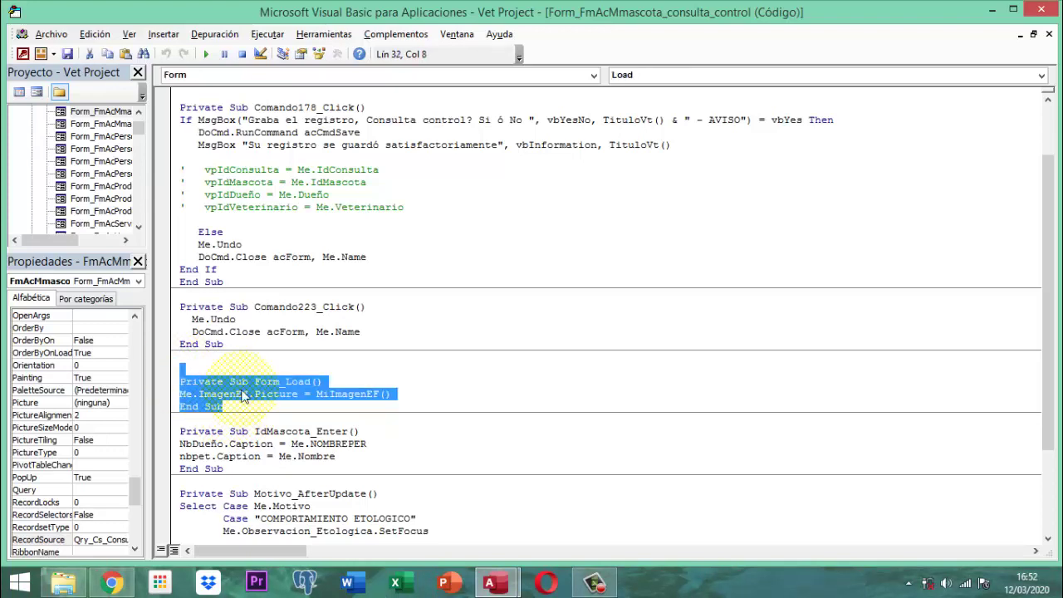
pyautogui.click(1041, 12)
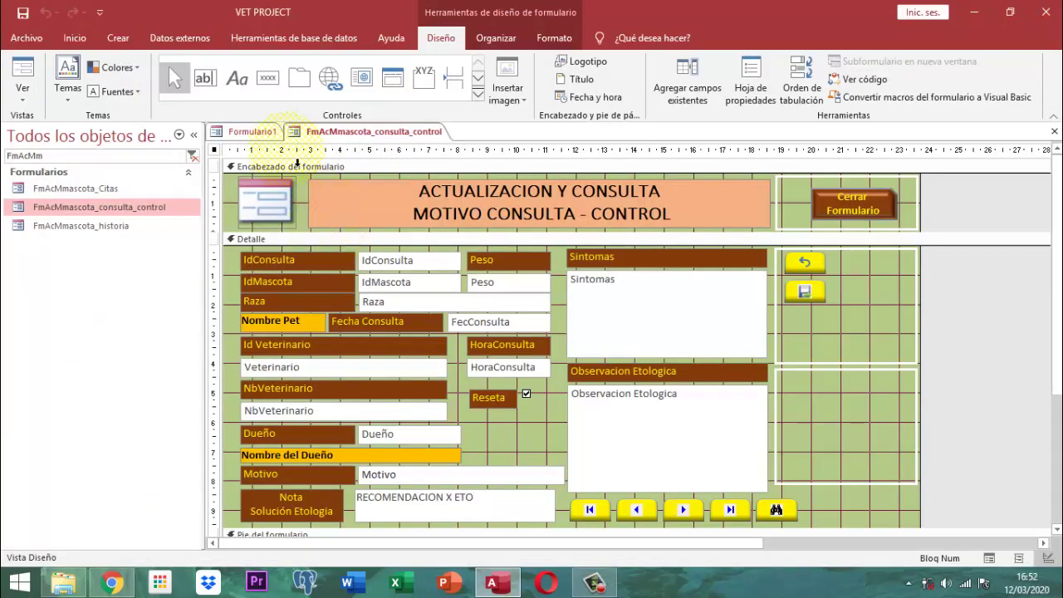
# - Add the Form_Load image procedure to Formulario1's code, then return to FmAcMmascota_consulta_control design
pyautogui.click(259, 135)
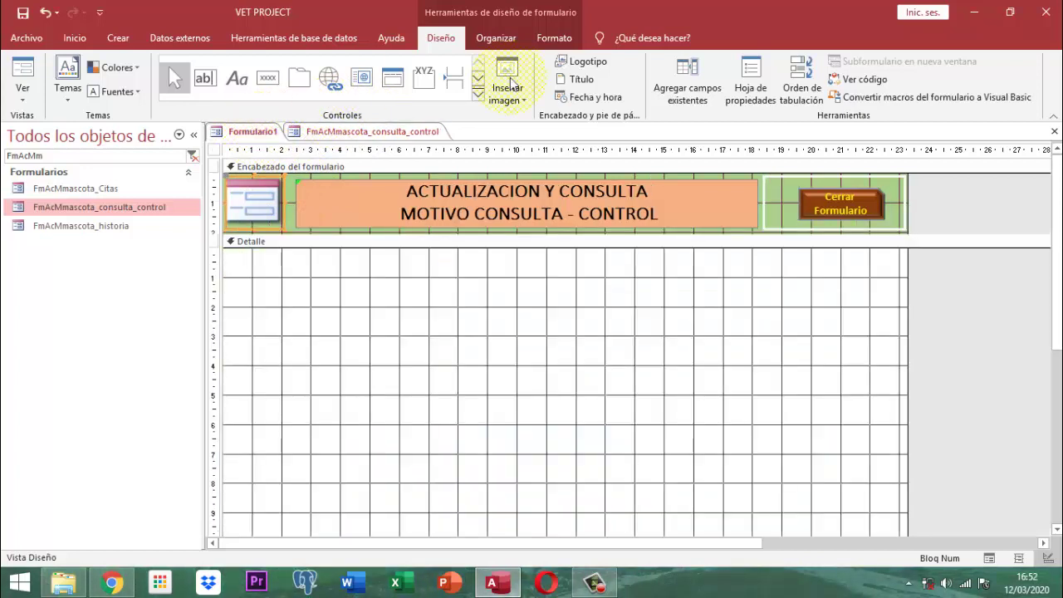
pyautogui.click(867, 86)
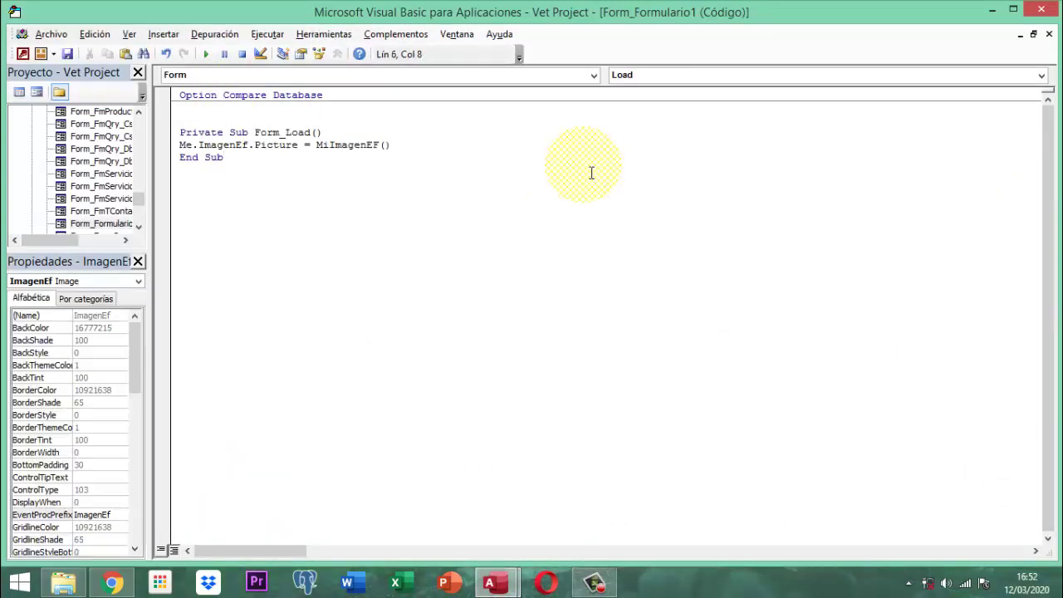
pyautogui.click(1041, 9)
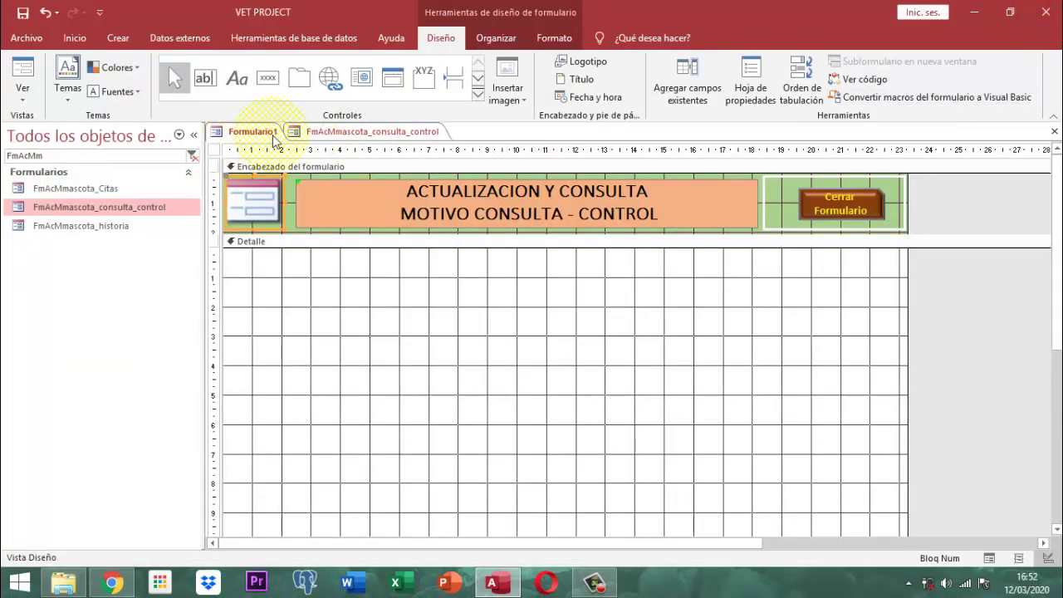
pyautogui.click(340, 134)
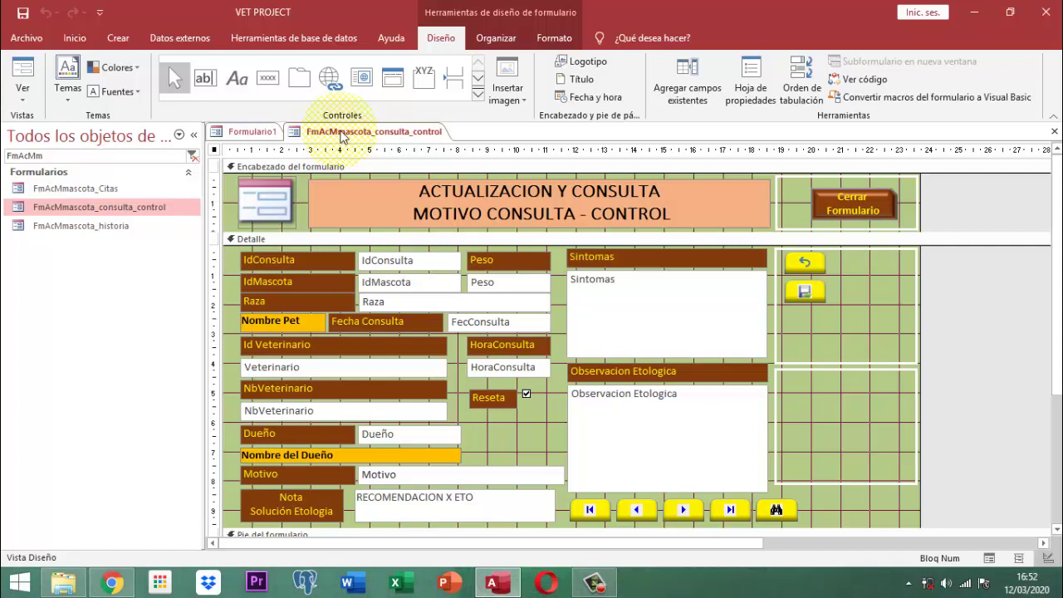
# - Close FmAcMmascota_consulta_control and save Formulario1 as FmServicios_Adi_Ig
pyautogui.rightClick(340, 137)
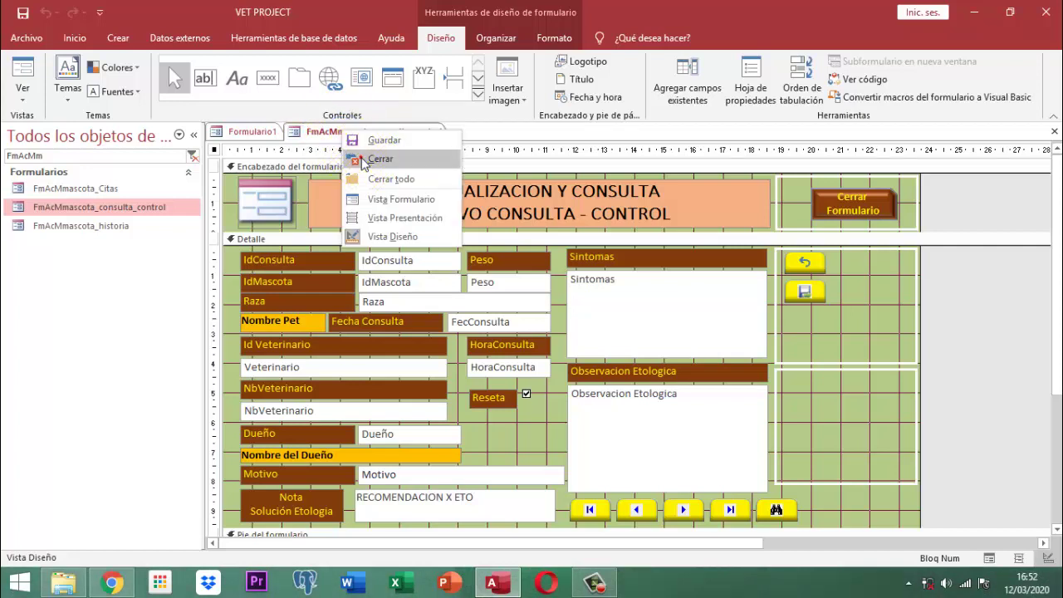
pyautogui.click(360, 157)
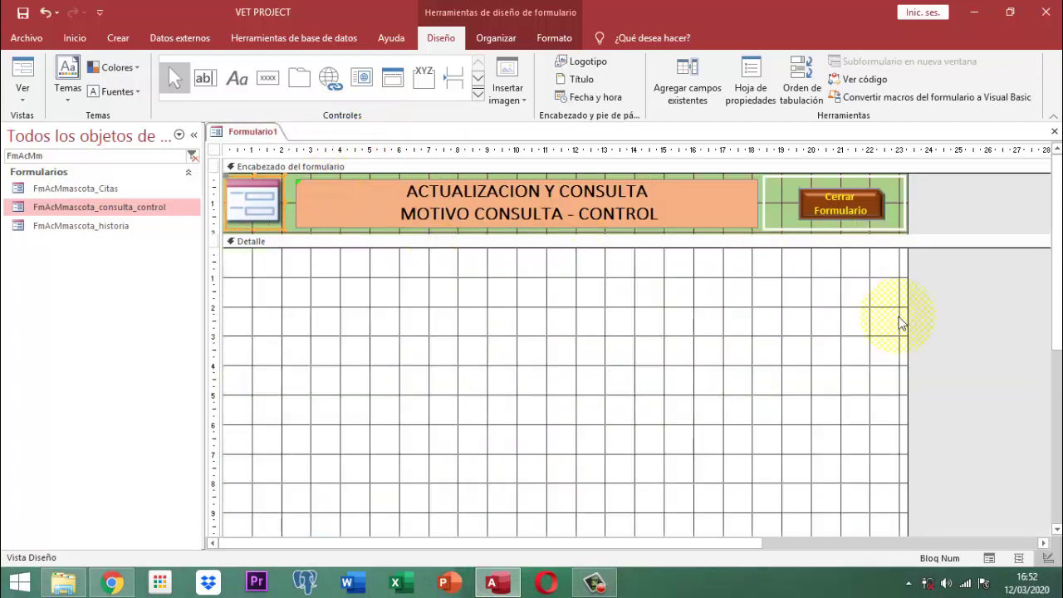
pyautogui.rightClick(253, 134)
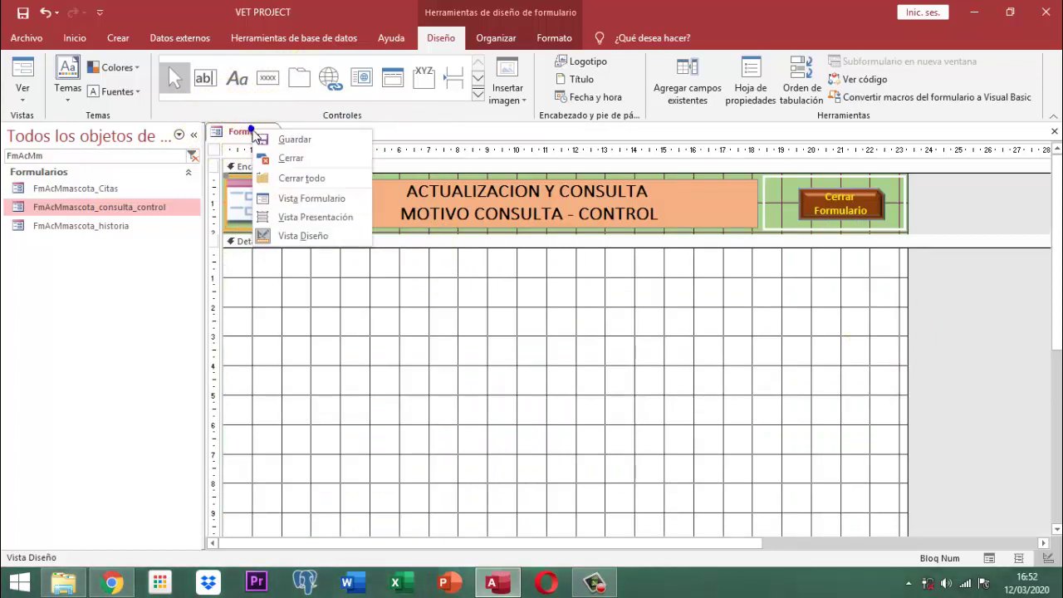
pyautogui.click(292, 141)
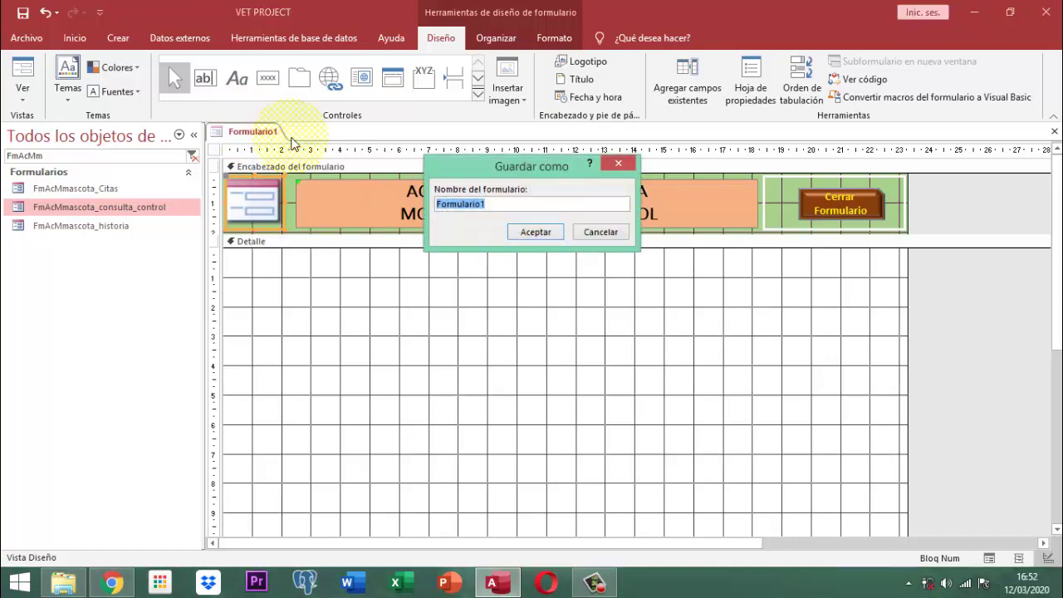
pyautogui.write('Fm')
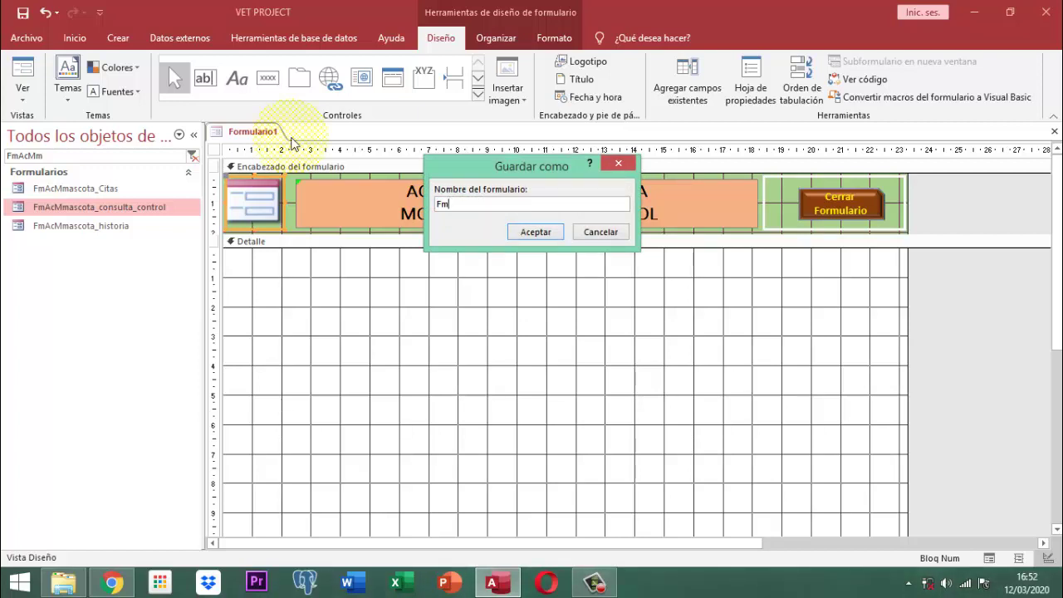
pyautogui.write('Servicios')
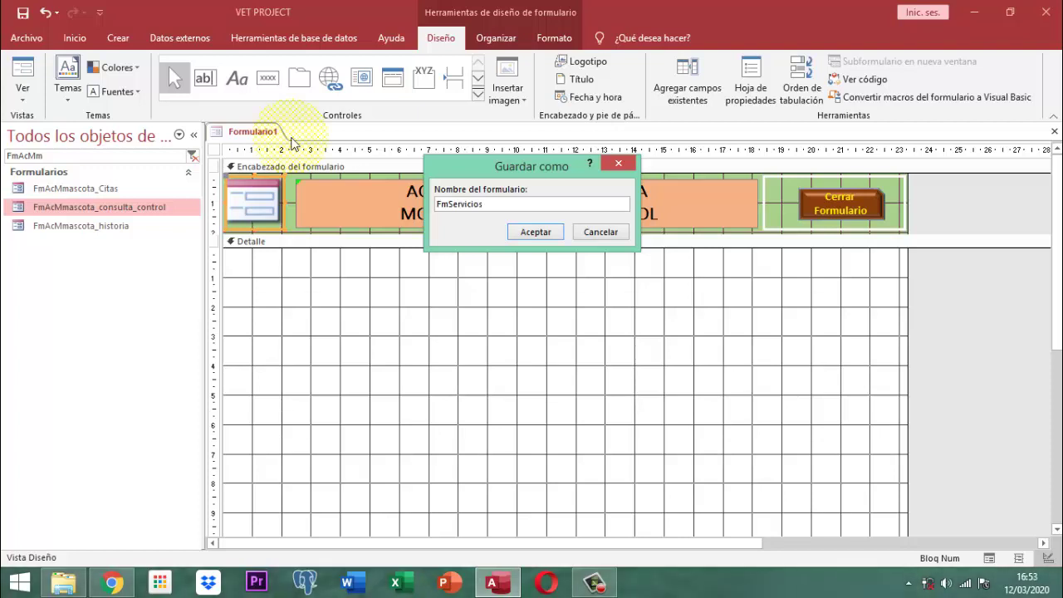
pyautogui.write('_')
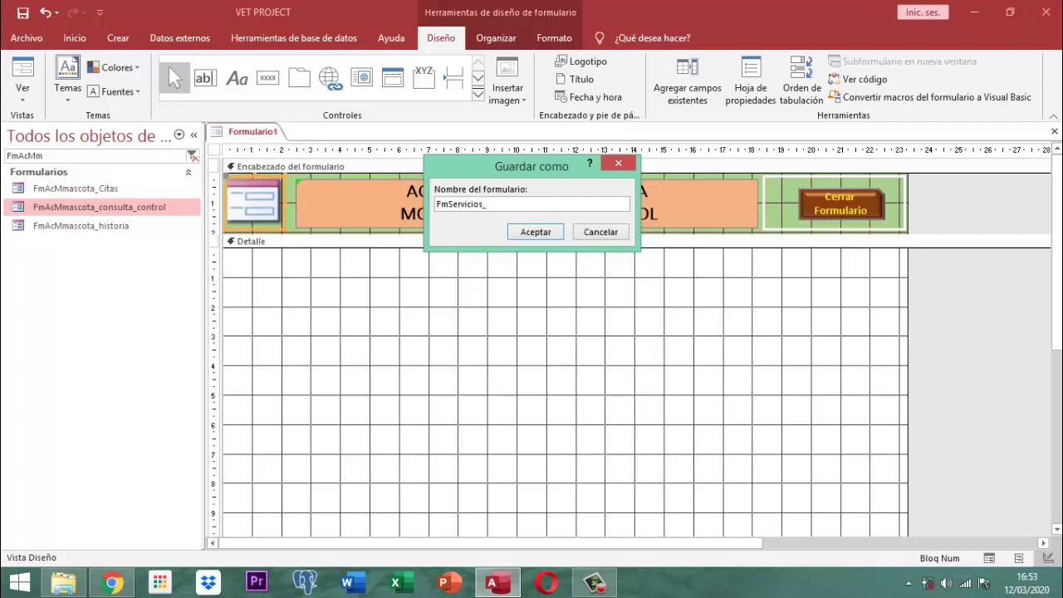
pyautogui.write('Ad')
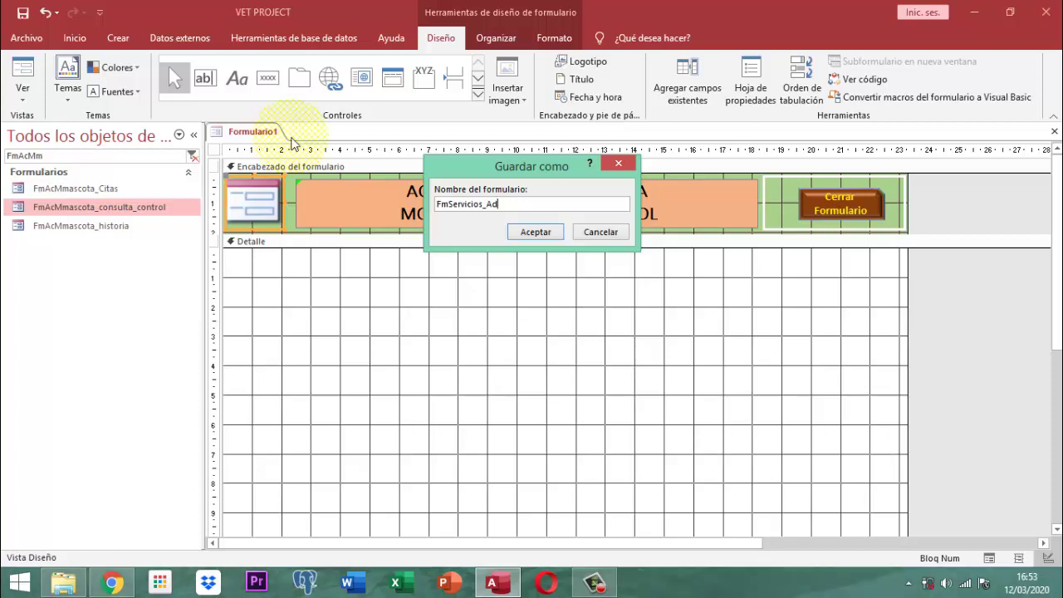
pyautogui.write('i')
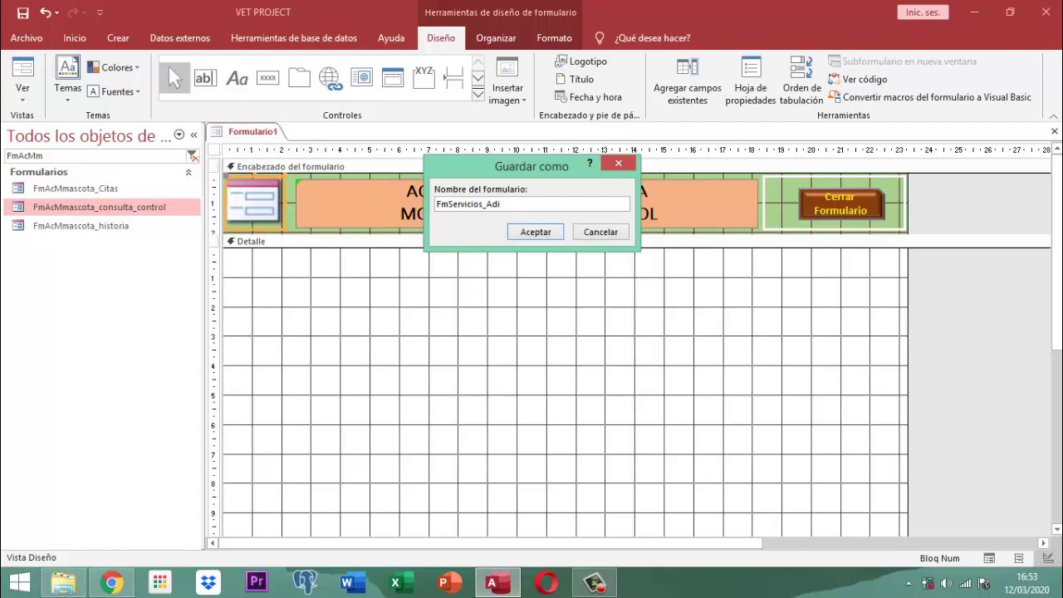
pyautogui.write('_lg')
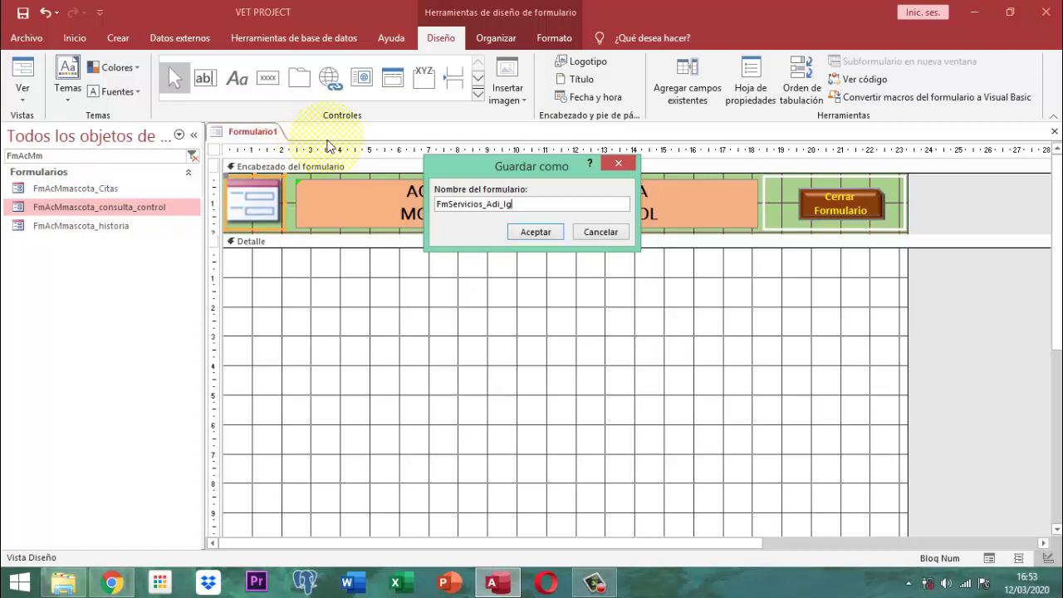
pyautogui.click(538, 232)
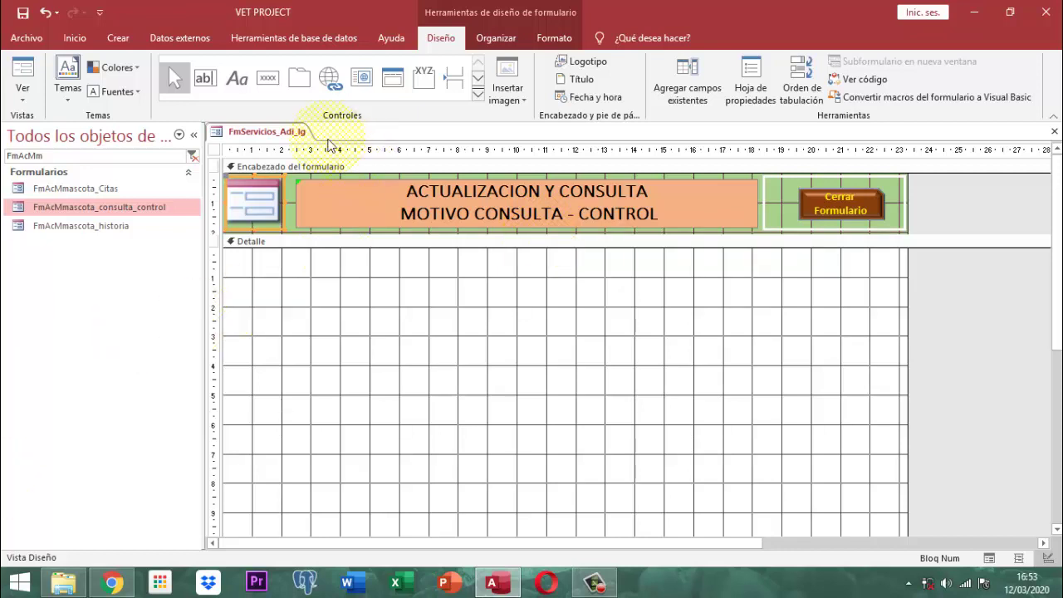
# - Save and close the FmServicios_Adi_Ig form
pyautogui.rightClick(276, 139)
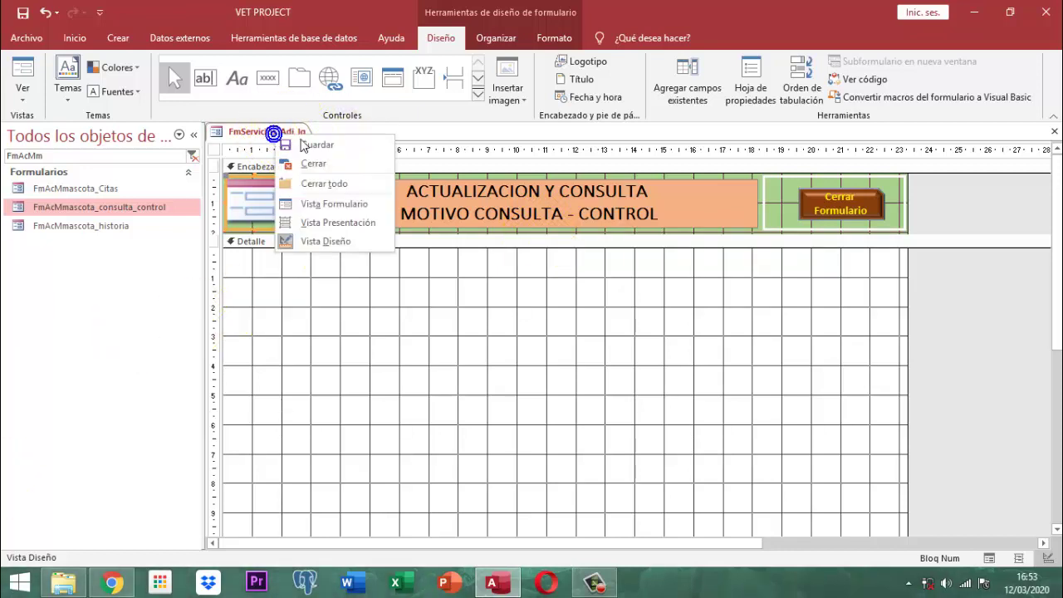
pyautogui.click(310, 143)
pyautogui.rightClick(266, 137)
pyautogui.click(274, 159)
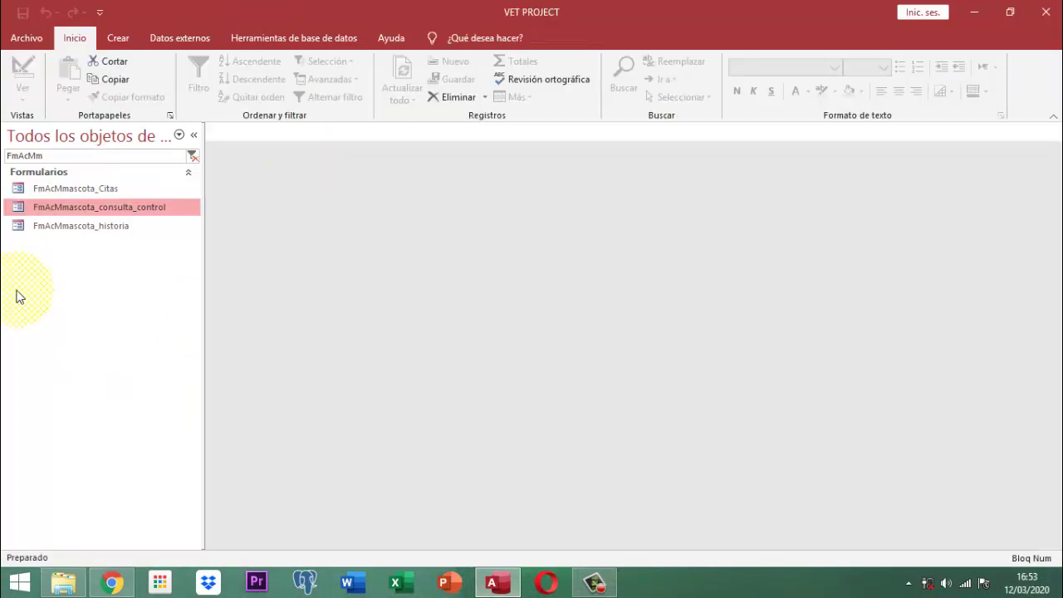
# - Find and open PANEL INICIAL, choosing 'Quiero realizar una labor', and log in with a user account and its password
pyautogui.moveTo(83, 156); pyautogui.dragTo(4, 160)
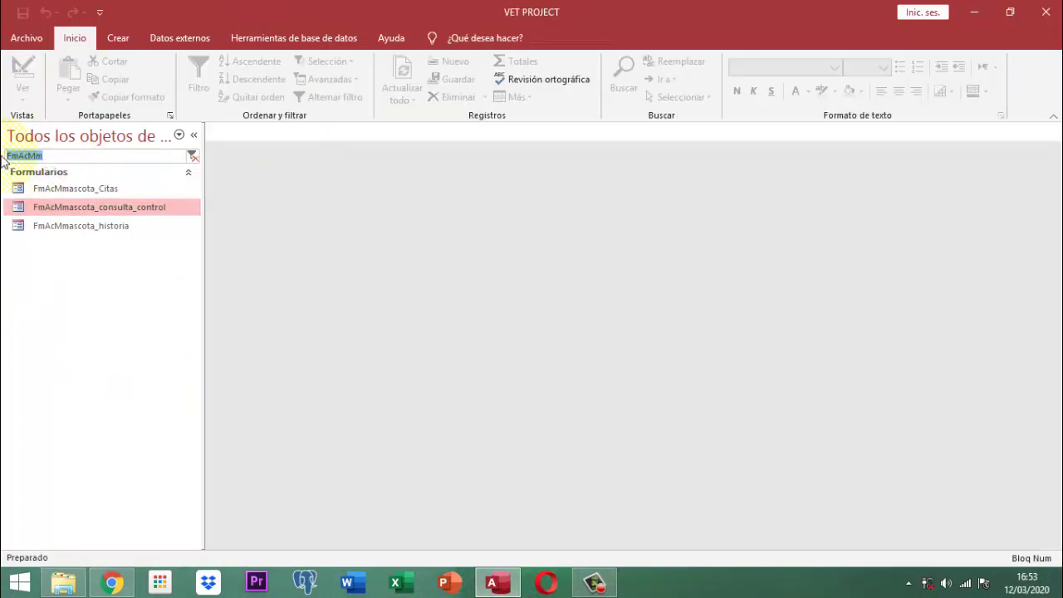
pyautogui.write('inicial')
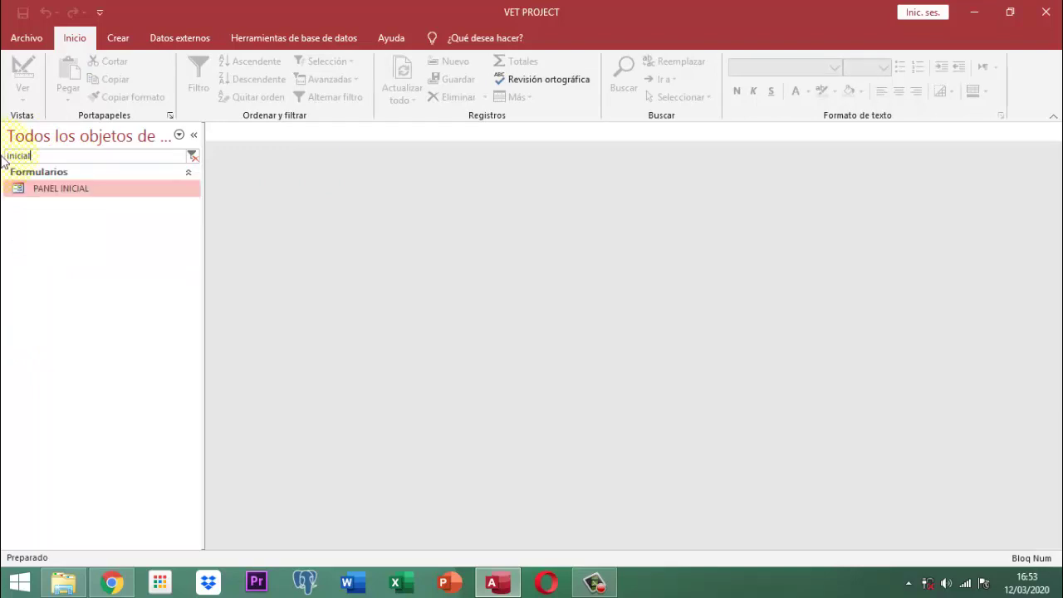
pyautogui.press('Return')
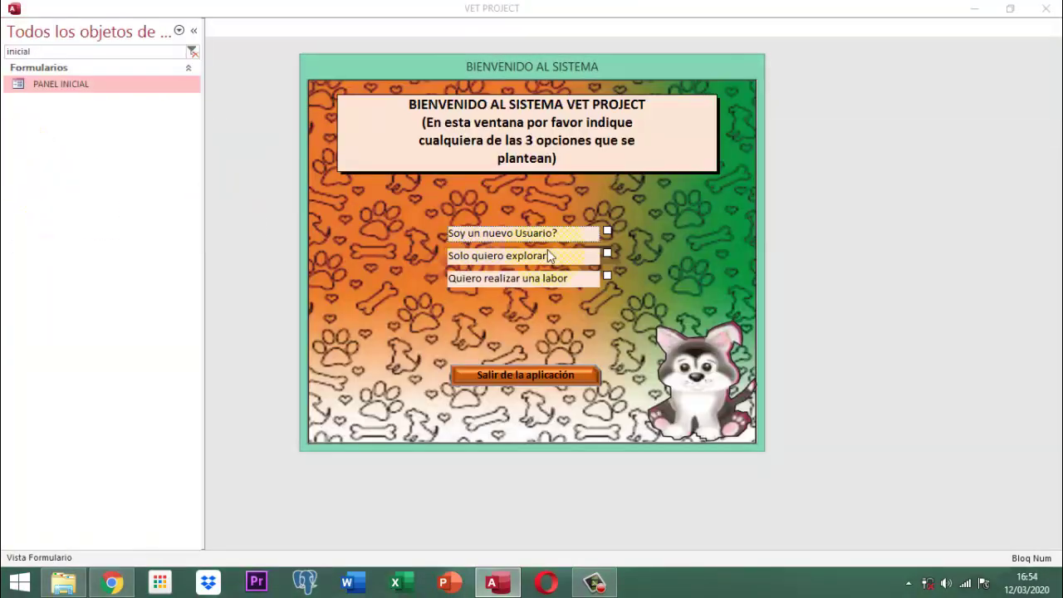
pyautogui.click(606, 276)
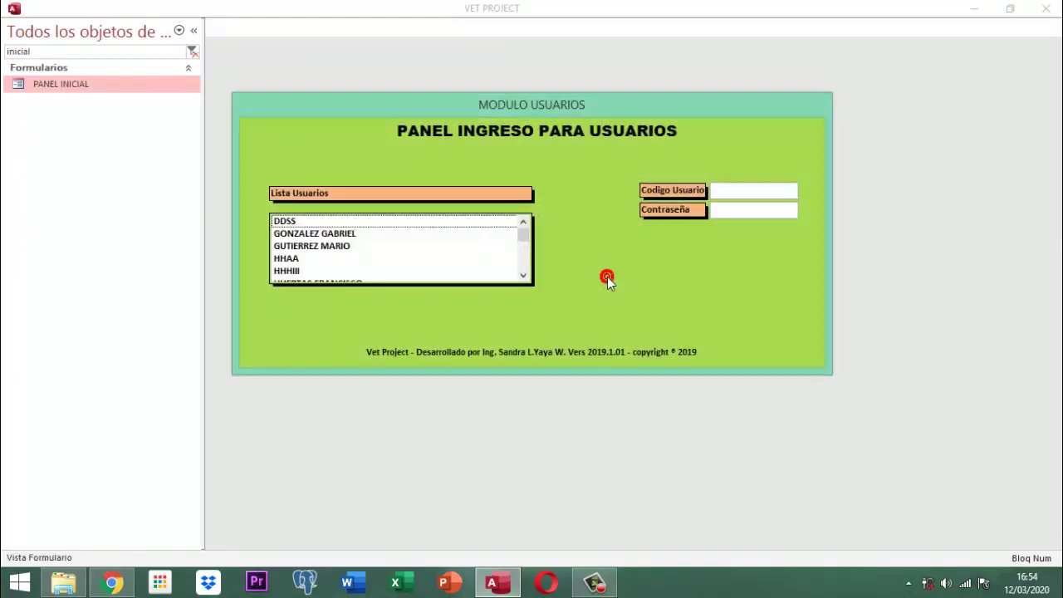
pyautogui.scroll(-1, 353, 266)
pyautogui.click(326, 272)
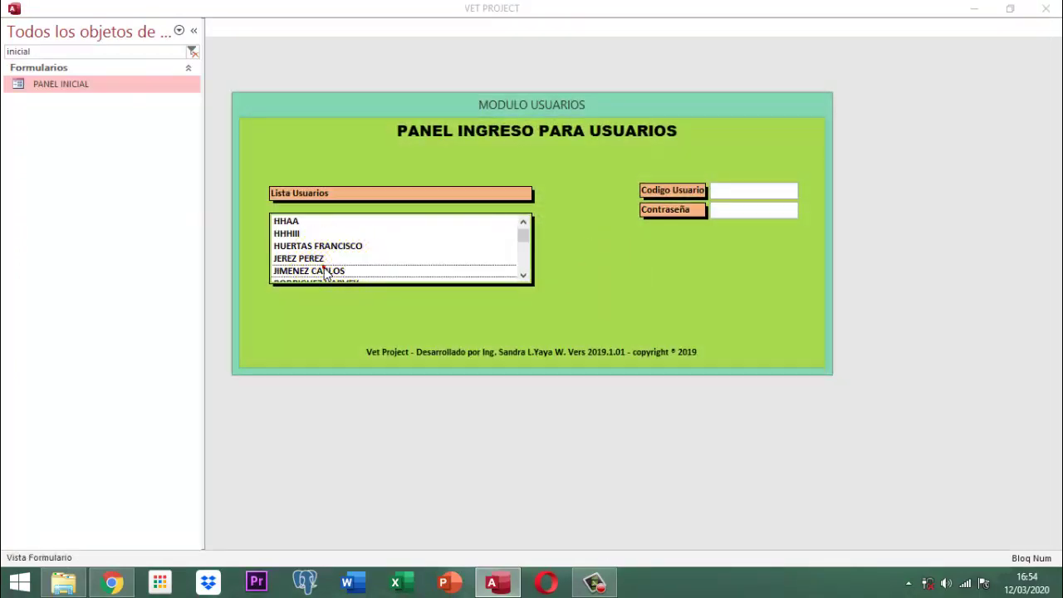
pyautogui.press('Tab')
pyautogui.write('123')
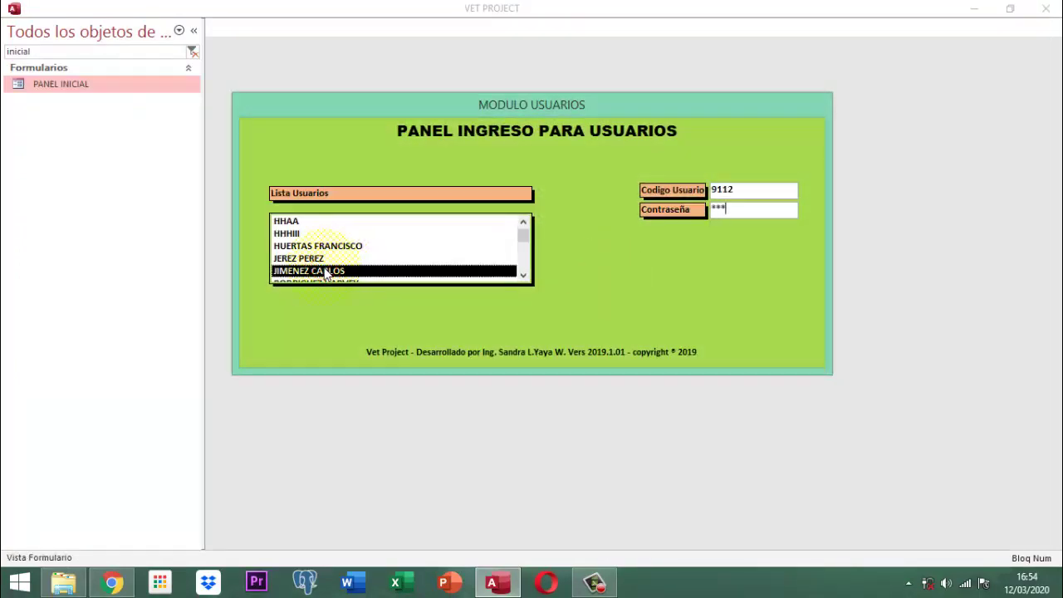
pyautogui.press('Return')
pyautogui.press('Return')
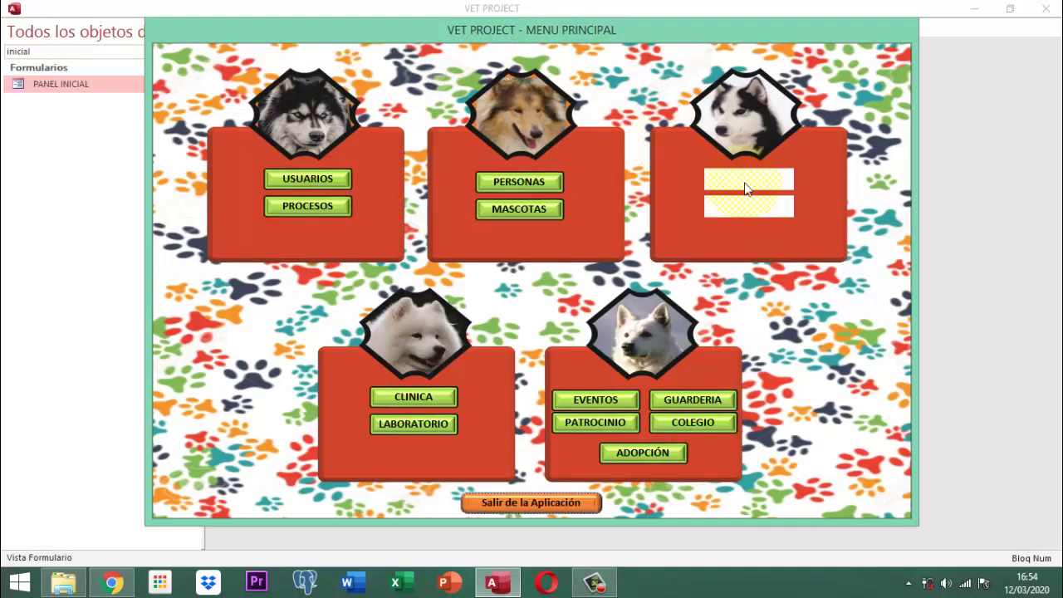
# - Under SERVICIOS > CONSULTAS, show the ADIESTRAMIENTO service PASEO RECREATIVO 2HRS L-V MAÑANA MES at $200.000
pyautogui.click(746, 179)
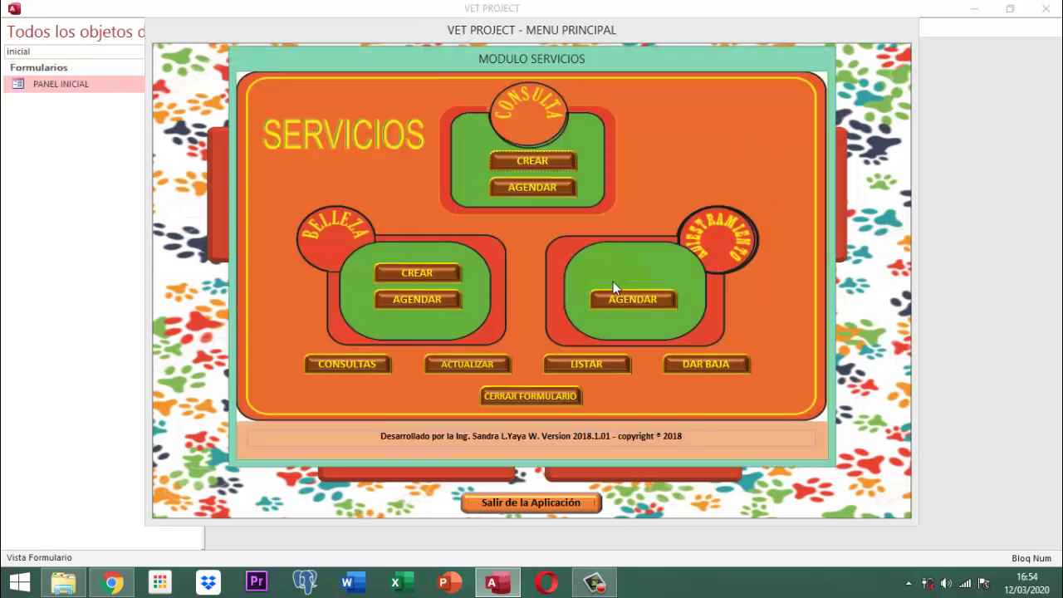
pyautogui.click(339, 369)
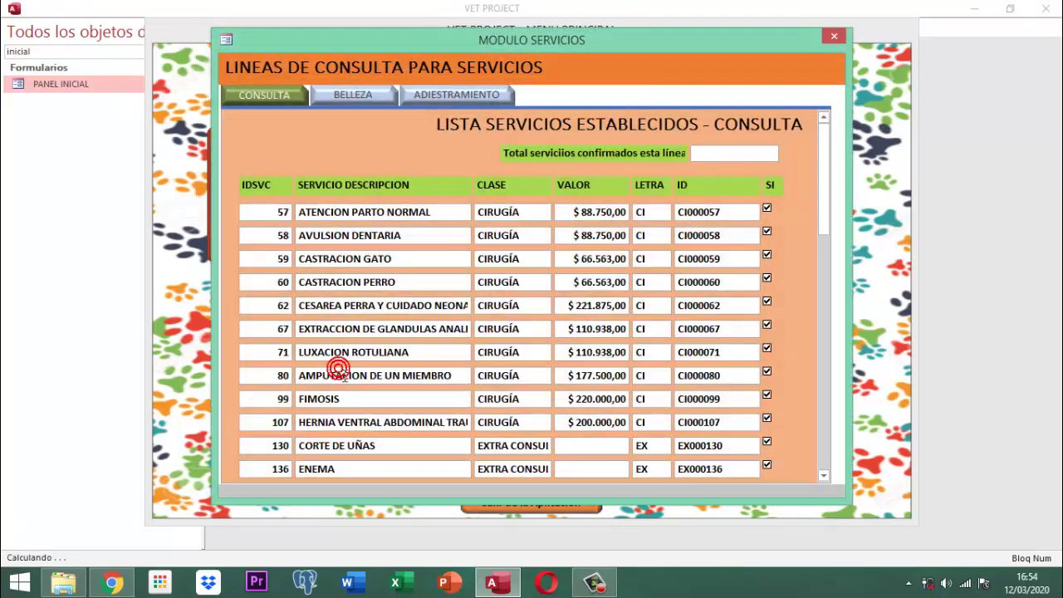
pyautogui.click(465, 94)
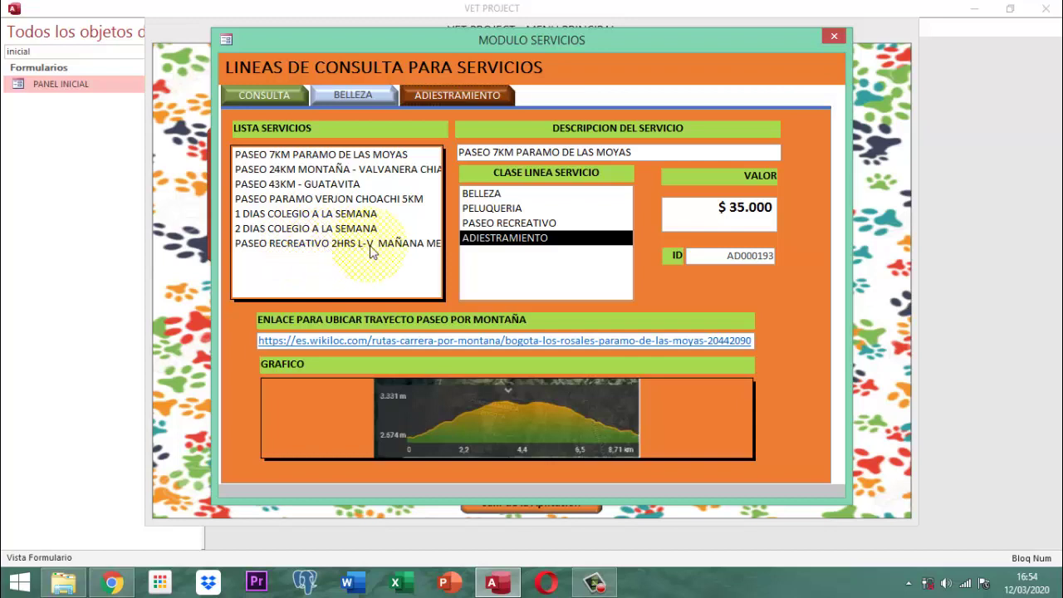
pyautogui.click(411, 245)
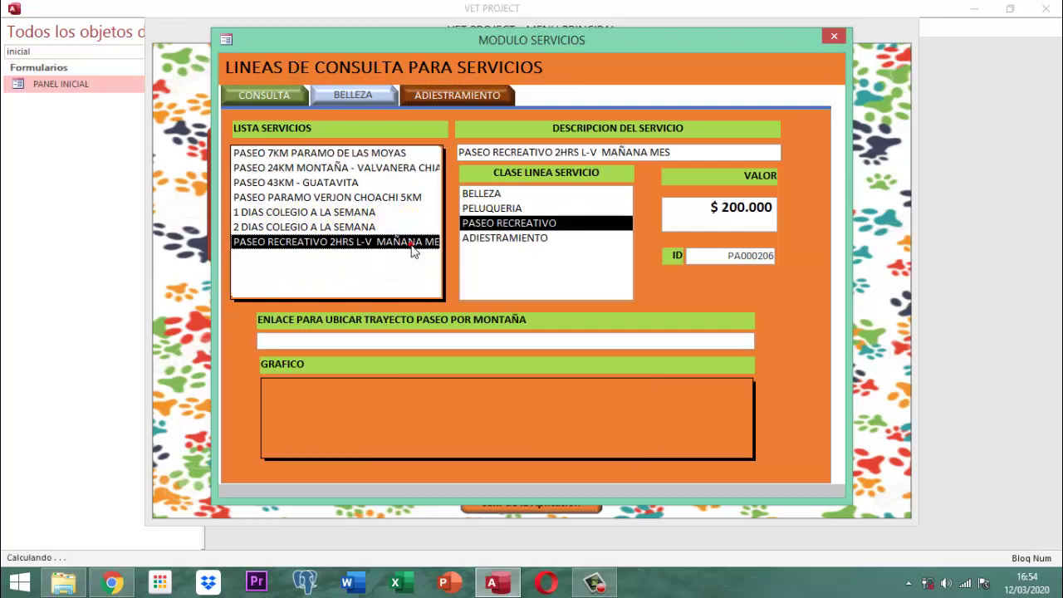